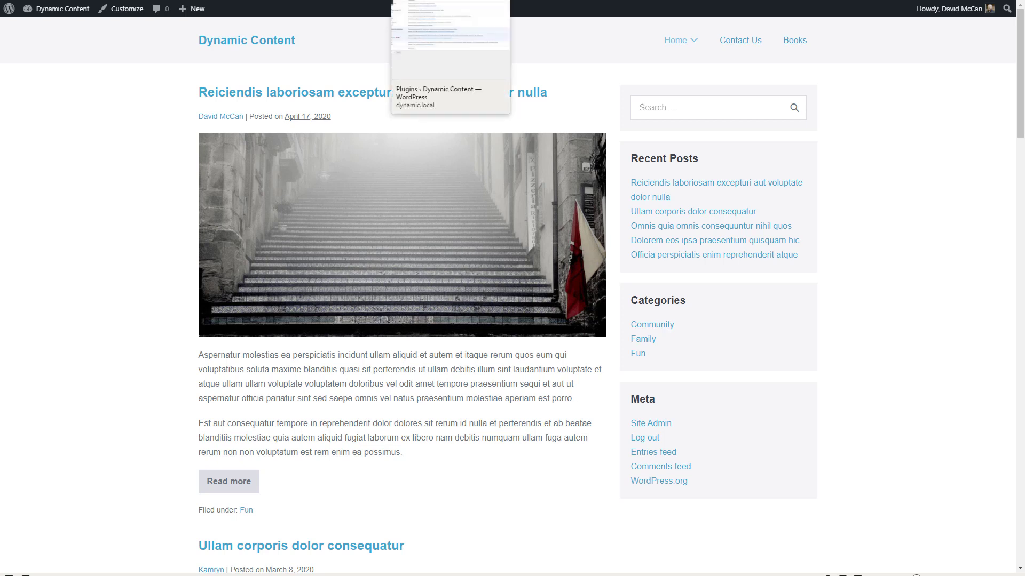
Publish a new page titled "Course Completion Certificate" and open it for editing with Elementor
left_click(449, 1)
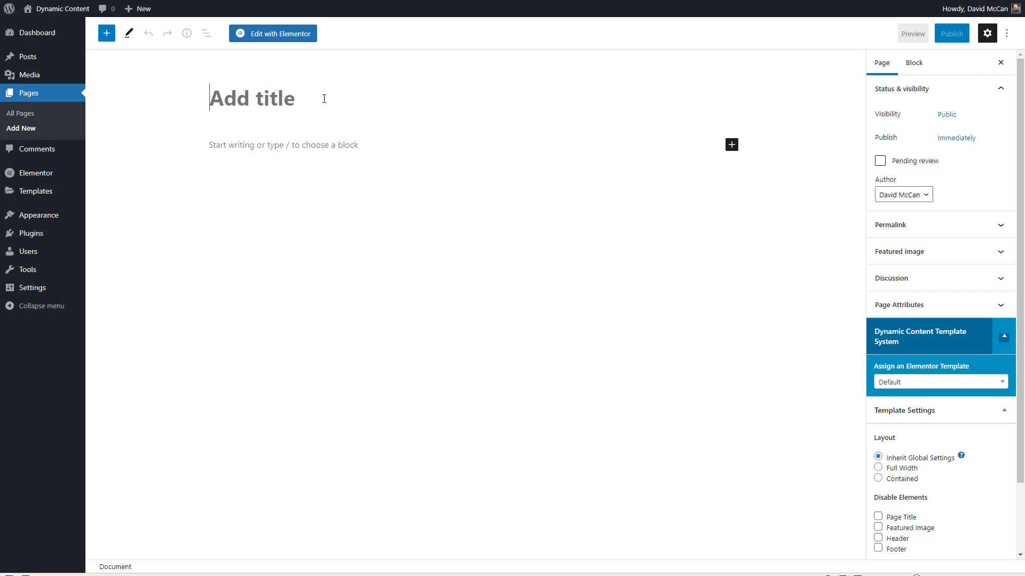
type("Course Completion Certificate")
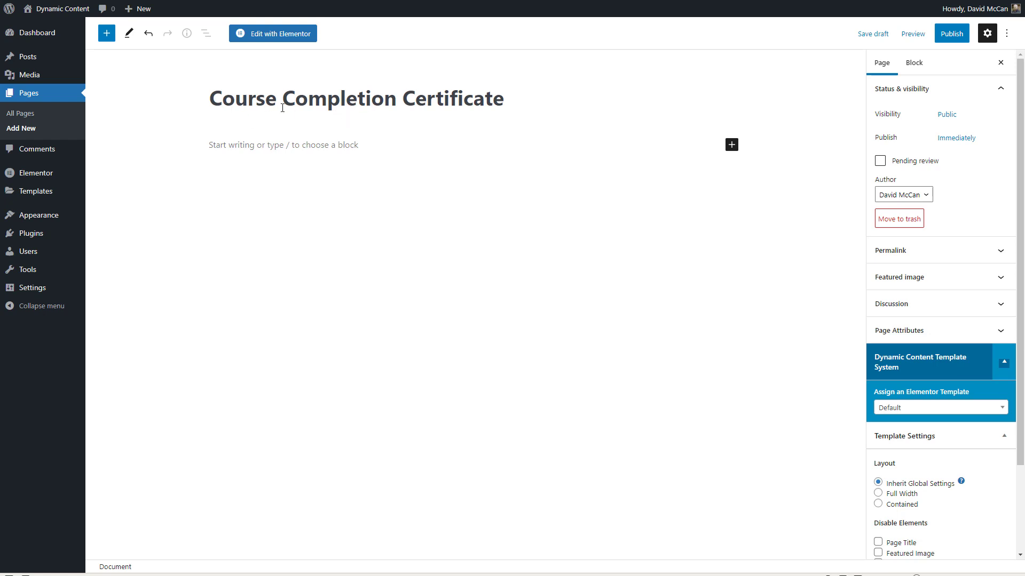
left_click(951, 33)
left_click(921, 37)
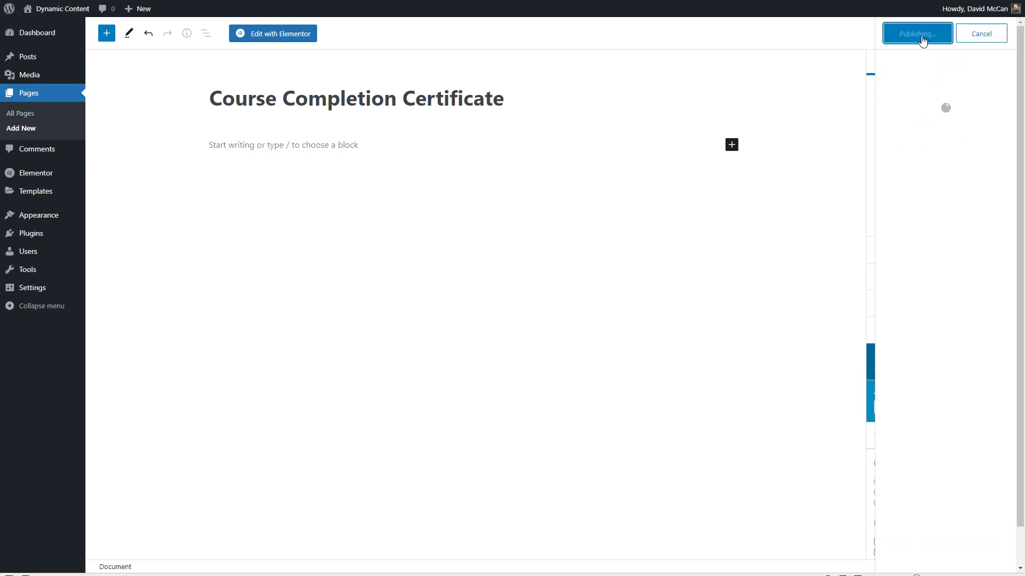
left_click(288, 34)
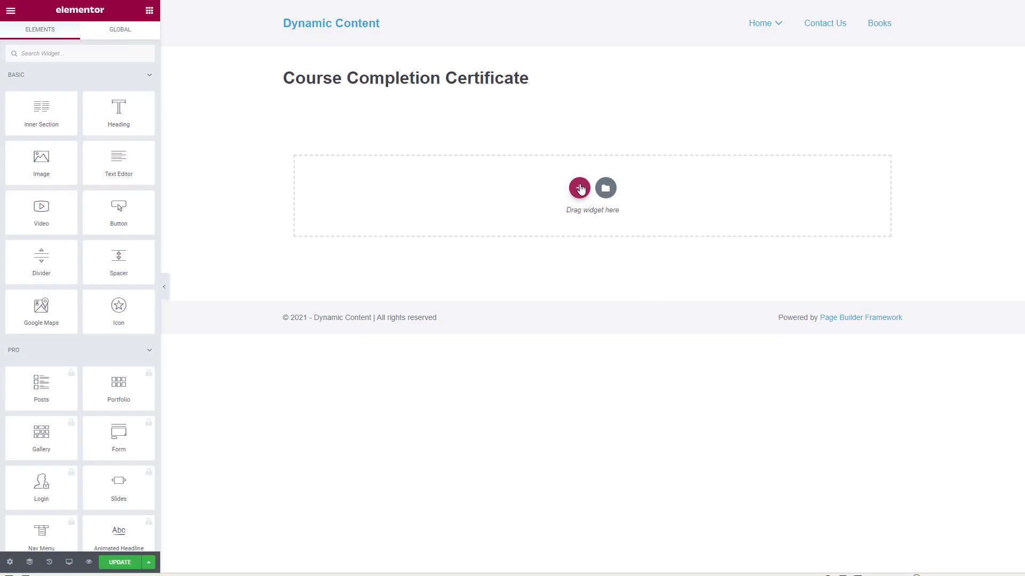
Add a single-column section to the page and set its top margin to 100 px
left_click(580, 188)
left_click(447, 220)
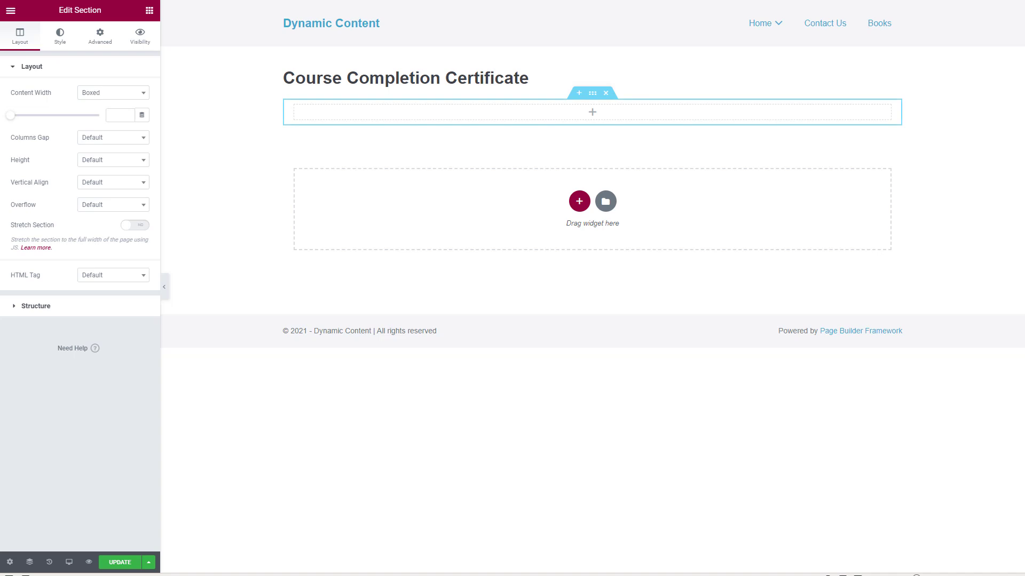
left_click(100, 35)
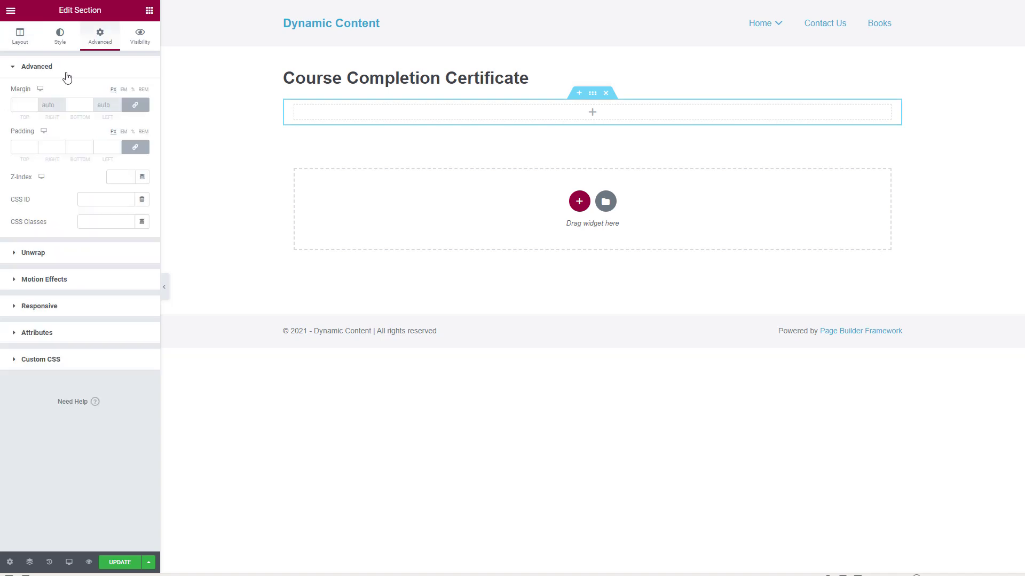
double_click(17, 105)
type("100")
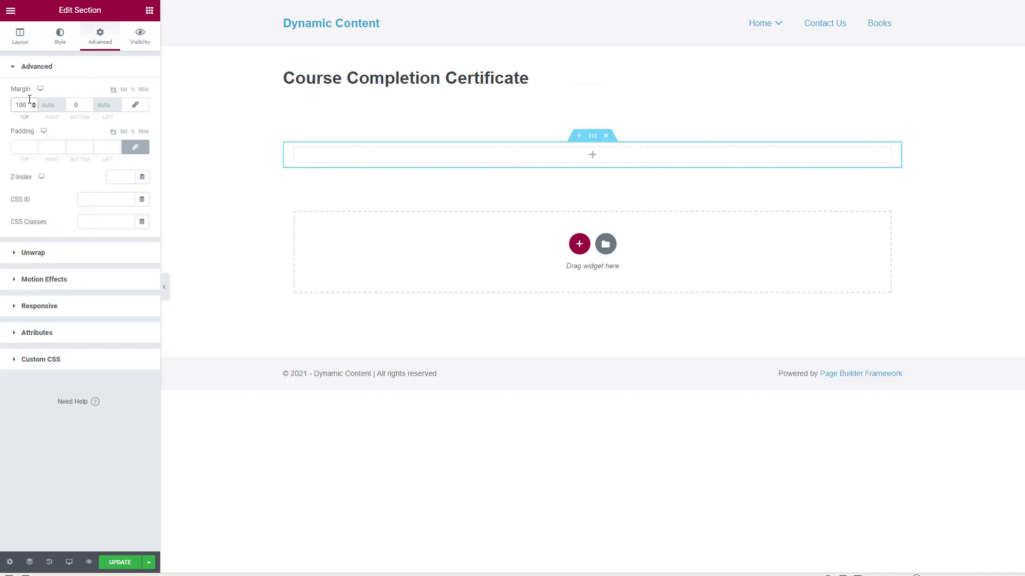
Unlink the section's padding values and set them to 50 px top and bottom, 20 px right and left
left_click(135, 147)
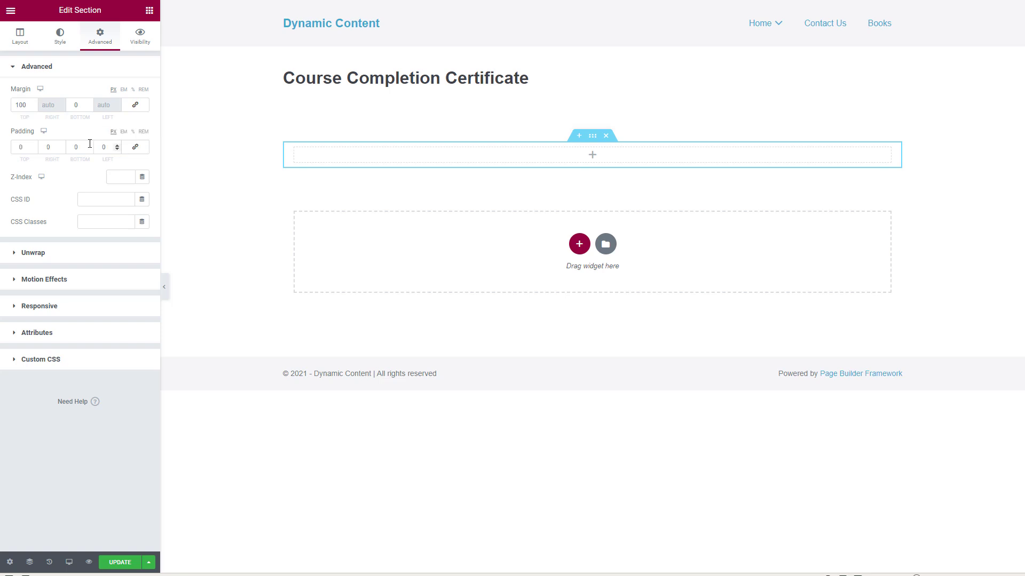
double_click(18, 147)
type("50")
key("Tab")
type("20")
key("Tab")
type("50")
key("Tab")
type("20")
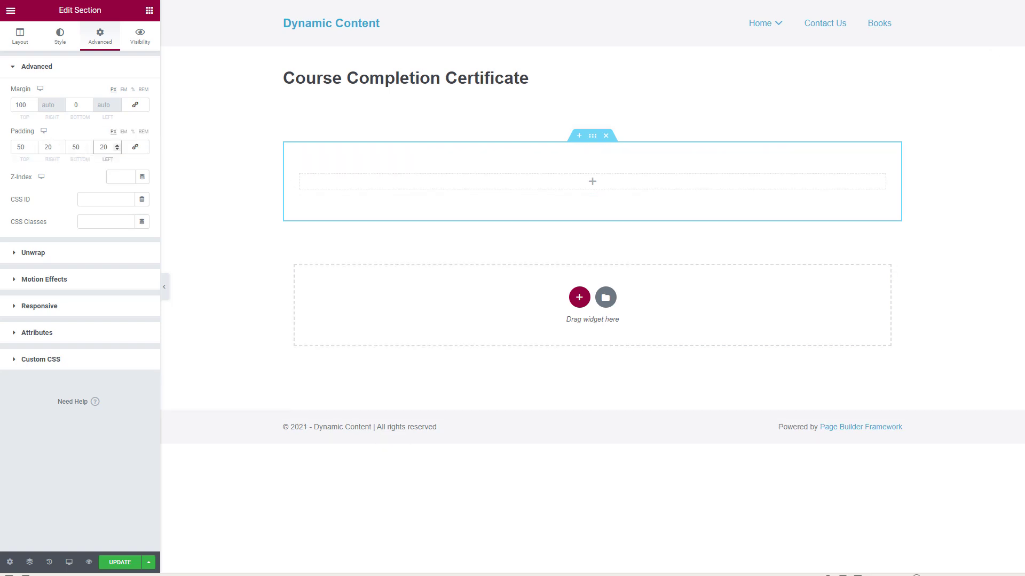
Set the section's boxed content width to 685 and its vertical alignment to Middle
left_click(20, 35)
left_click(116, 114)
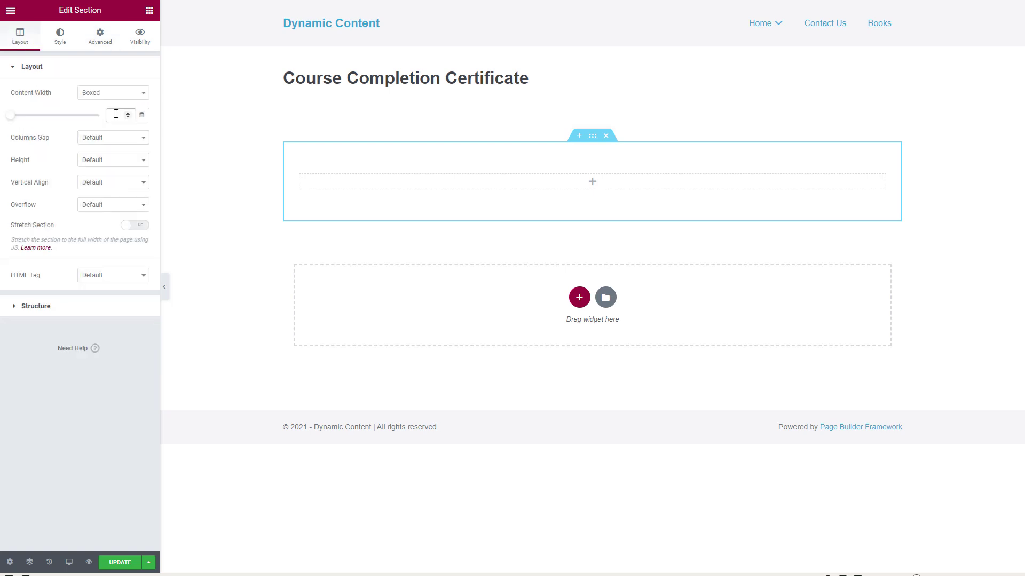
type("685")
left_click(116, 186)
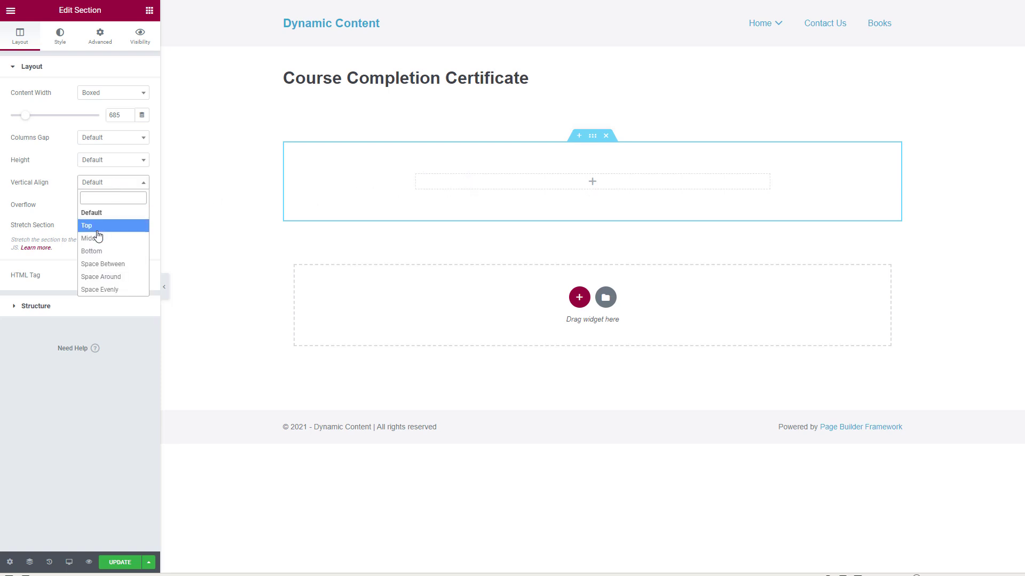
left_click(128, 238)
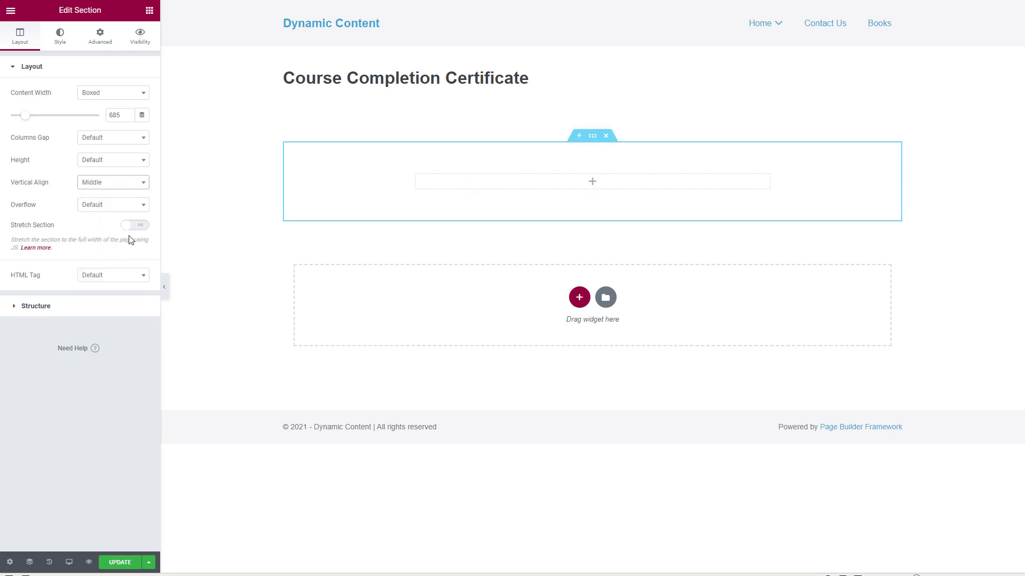
Place an Inner Section inside the section and delete one of its two columns
left_click(591, 185)
left_click_drag(70, 114, 581, 188)
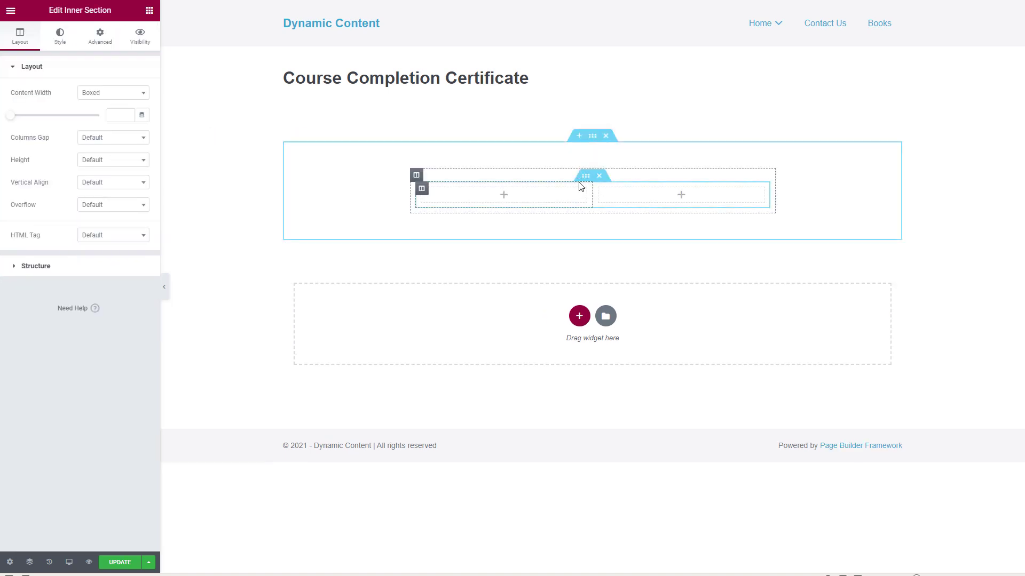
right_click(598, 190)
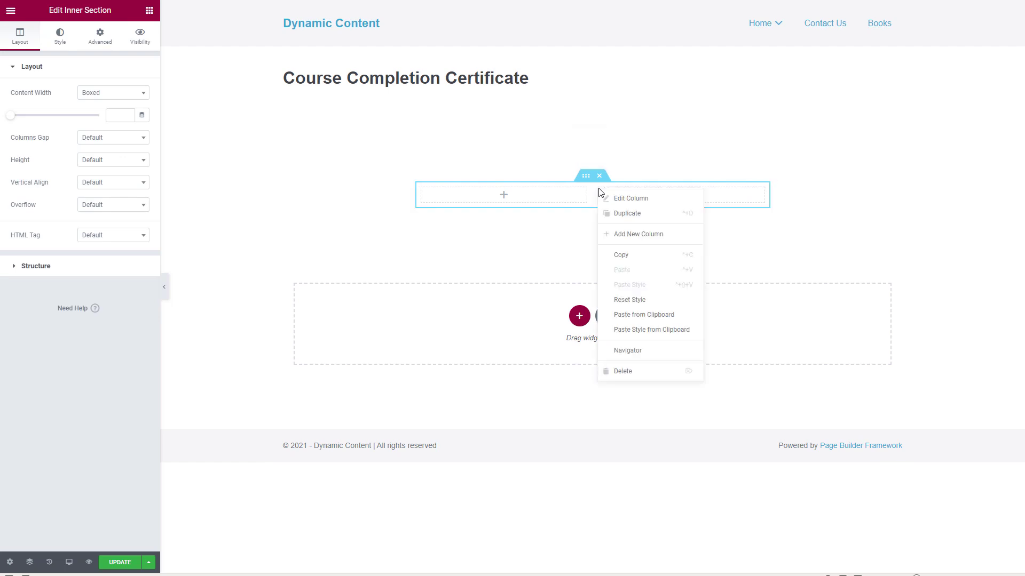
left_click(623, 368)
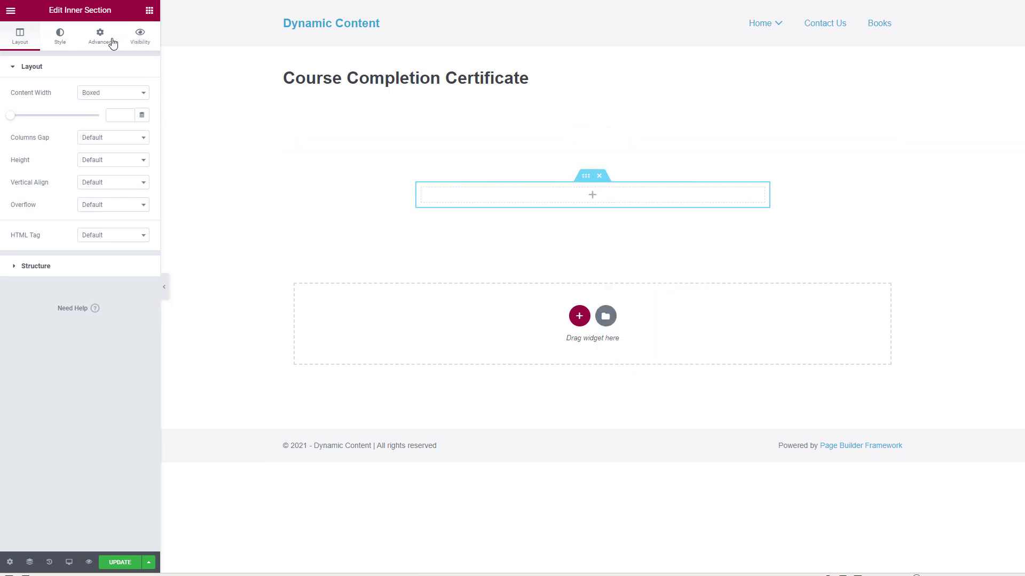
Add a centred heading reading "WordPress Master Site Builder" to the inner section's column
left_click(149, 10)
left_click_drag(118, 113, 528, 196)
triple_click(46, 120)
type("WordPress Master Site Builder")
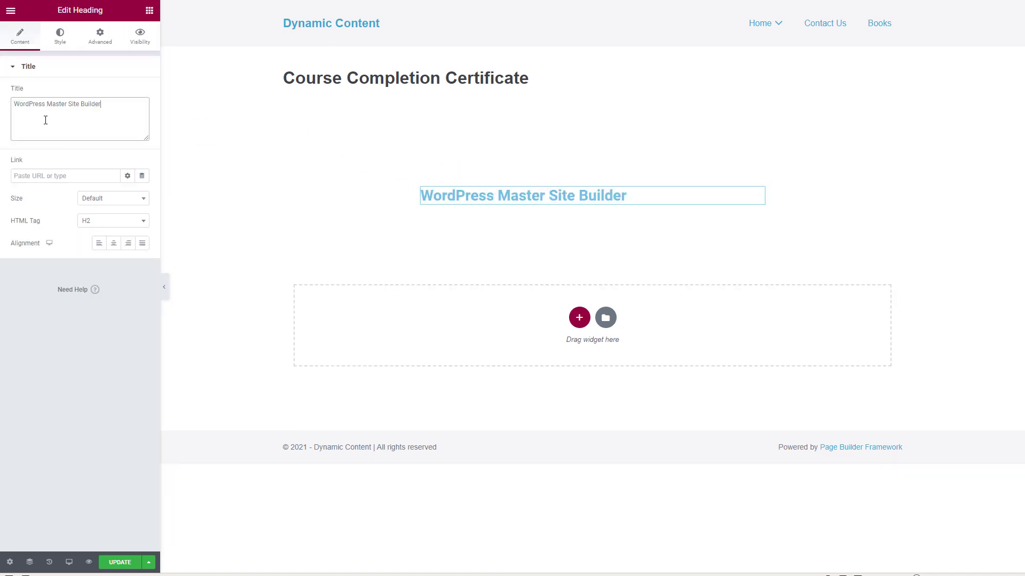
left_click(113, 242)
Set the "WordPress Master Site Builder" heading's text color to #4472C4
left_click(59, 34)
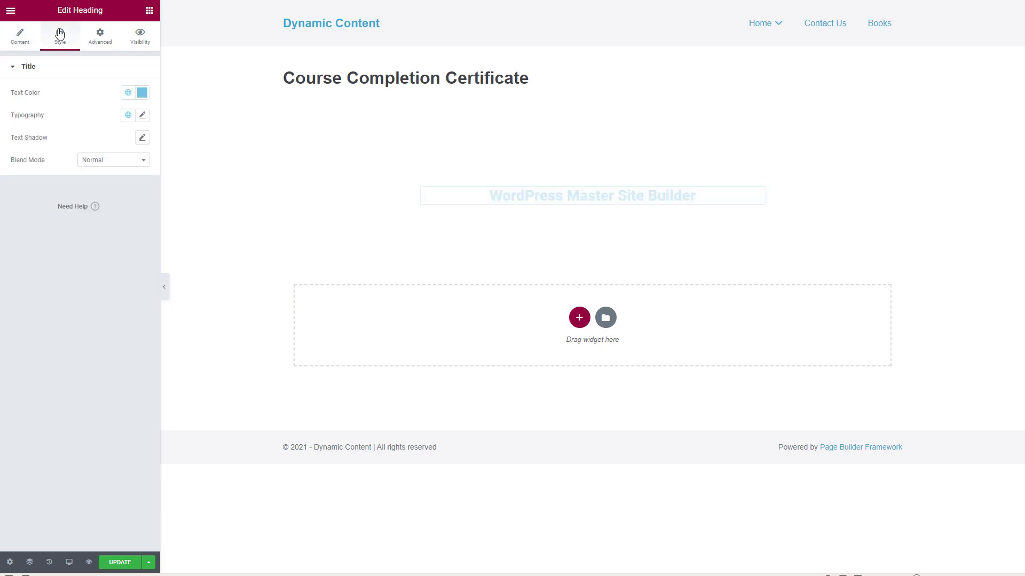
left_click(142, 93)
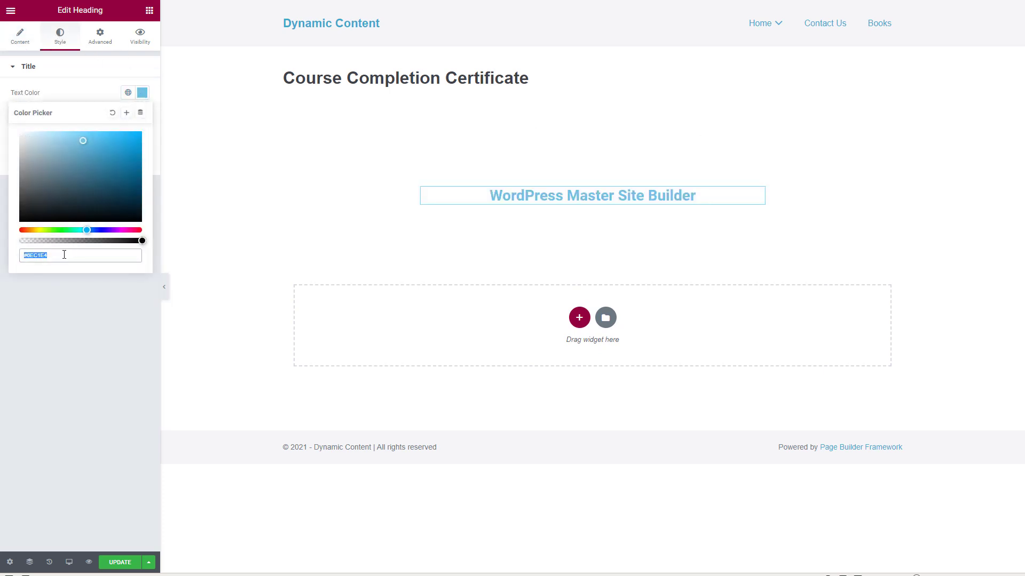
type("#4472C4")
left_click(151, 117)
Set the main heading's typography to Arial at 44 px so that it fits on one line
left_click(142, 115)
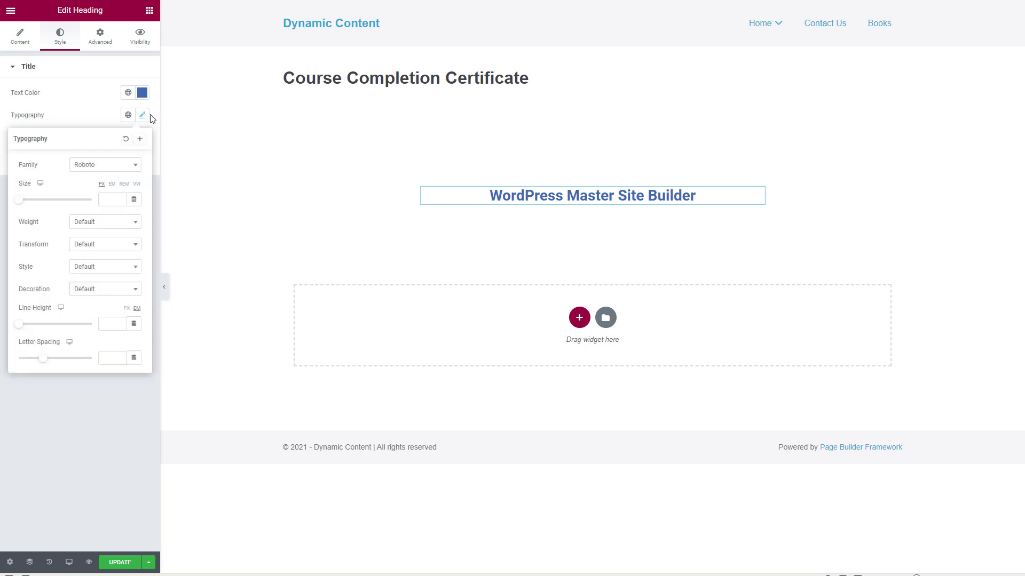
left_click(107, 167)
left_click_drag(136, 264, 132, 193)
left_click(85, 223)
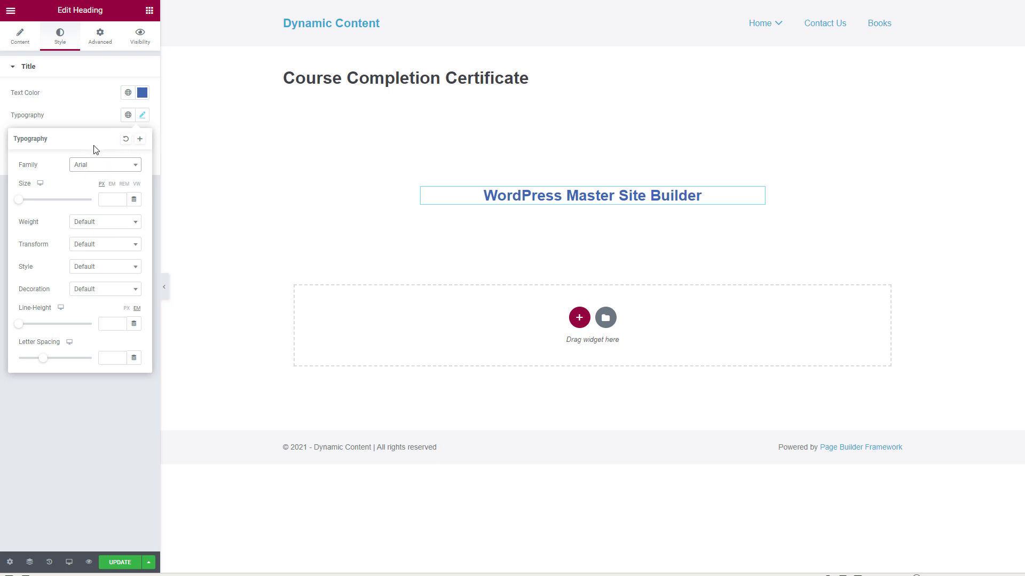
left_click(109, 198)
type("45")
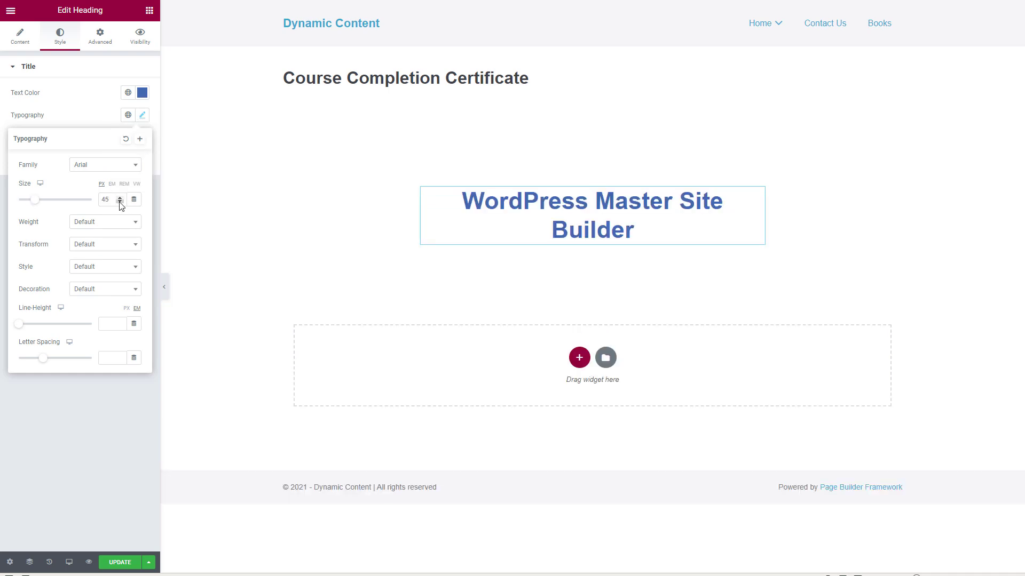
left_click(120, 201)
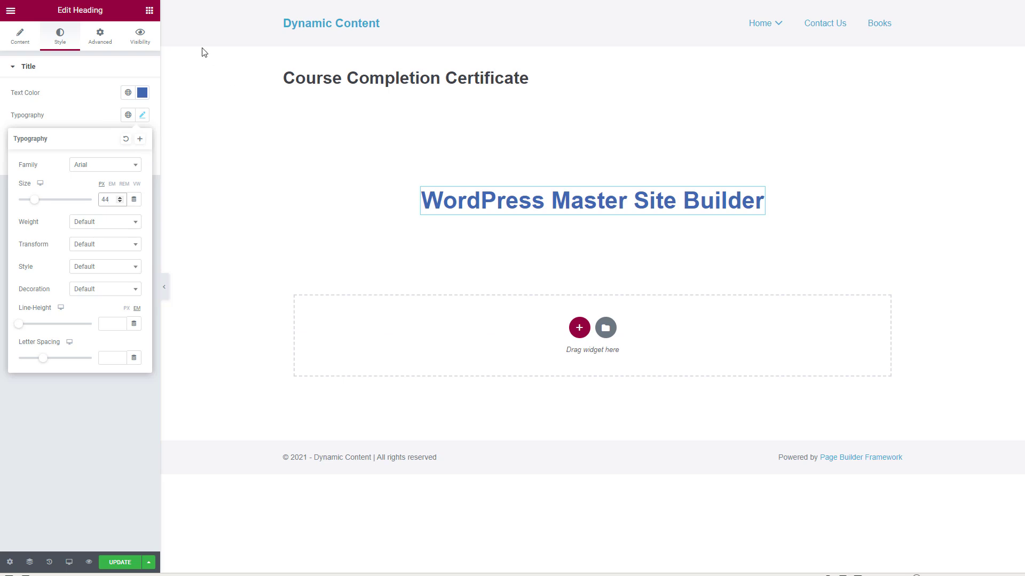
Add a centred H3 heading reading "This is to certify that" below the main heading
left_click(150, 12)
left_click_drag(113, 109, 530, 213)
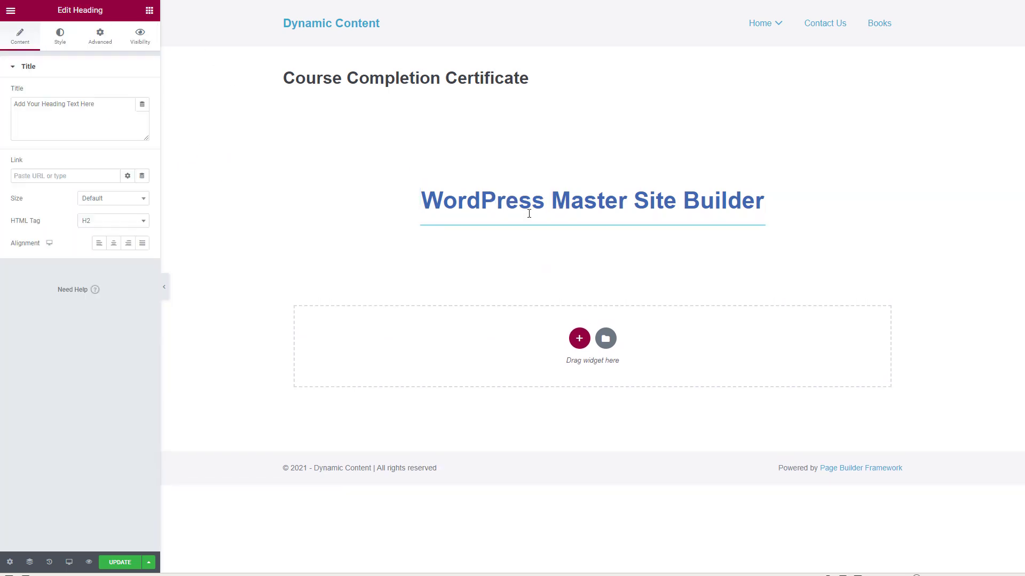
triple_click(93, 117)
type("This is to certify that")
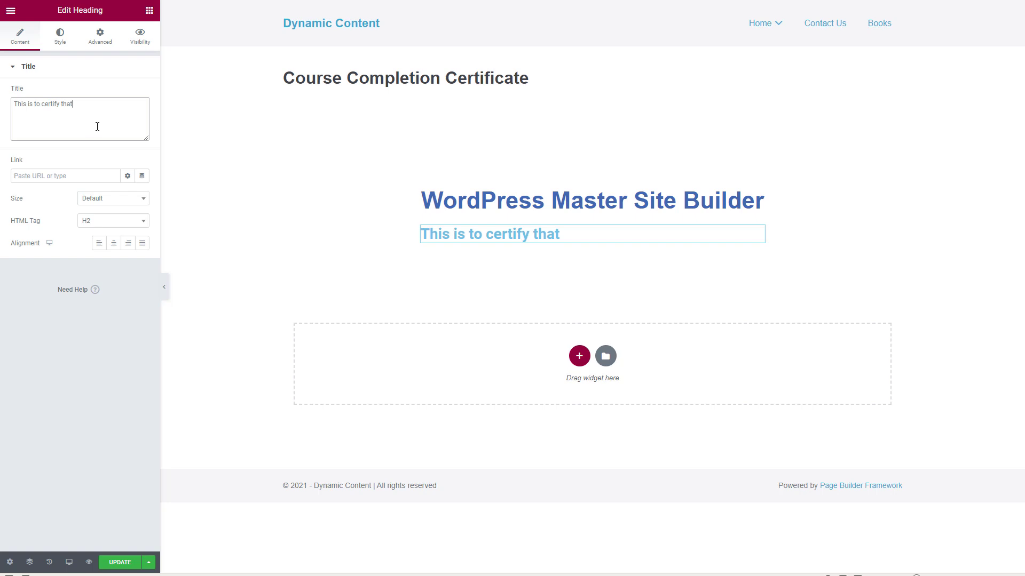
left_click(113, 242)
left_click(128, 221)
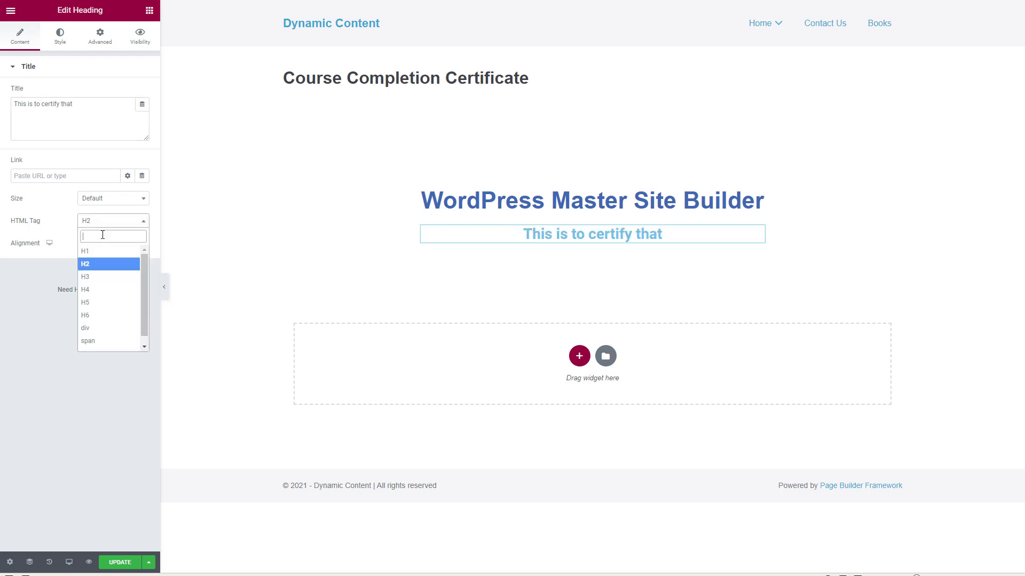
left_click(95, 276)
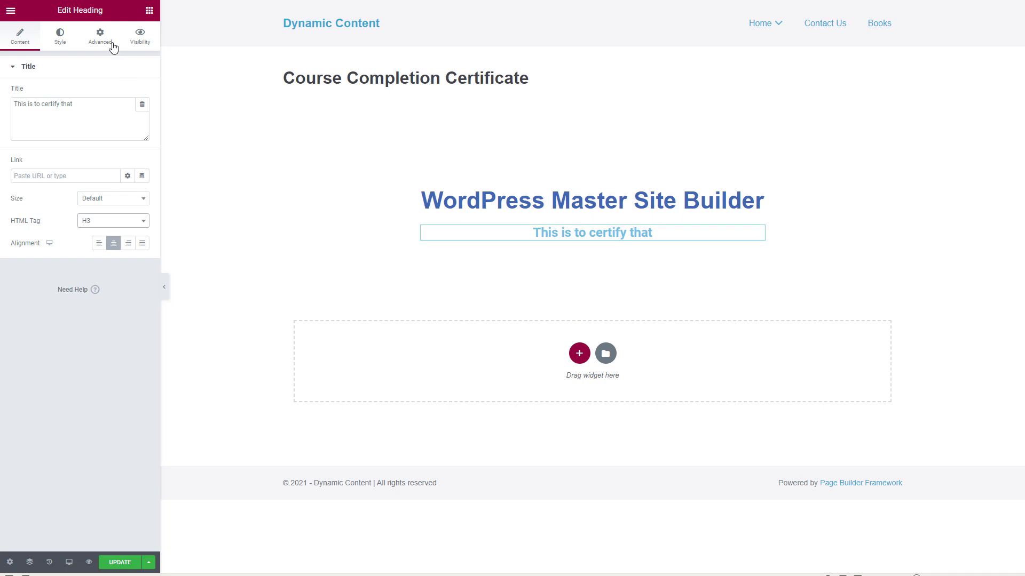
Change the "This is to certify that" heading's text color to dark grey, #4E4F4F
left_click(60, 35)
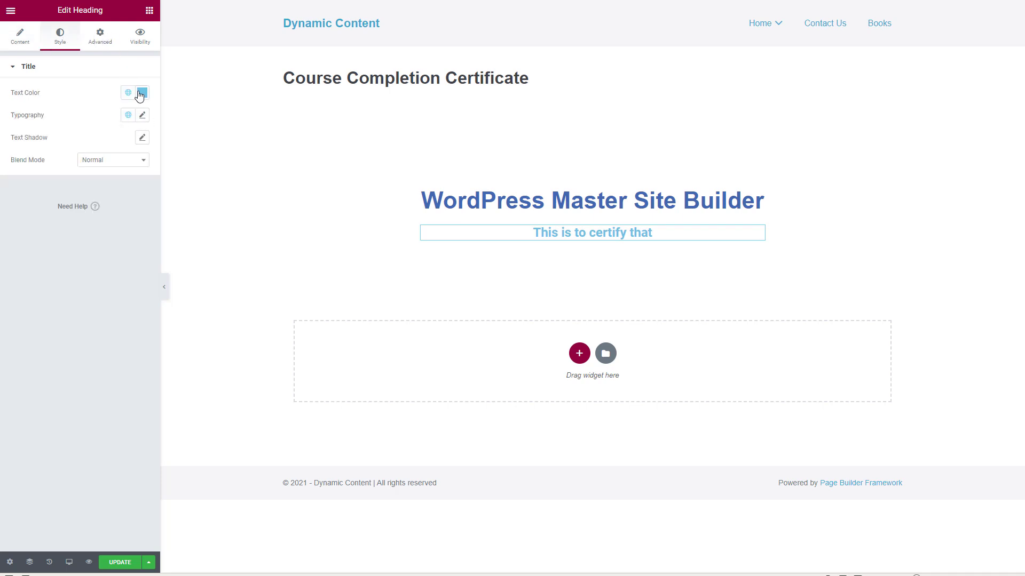
left_click(141, 93)
left_click_drag(64, 197, 23, 194)
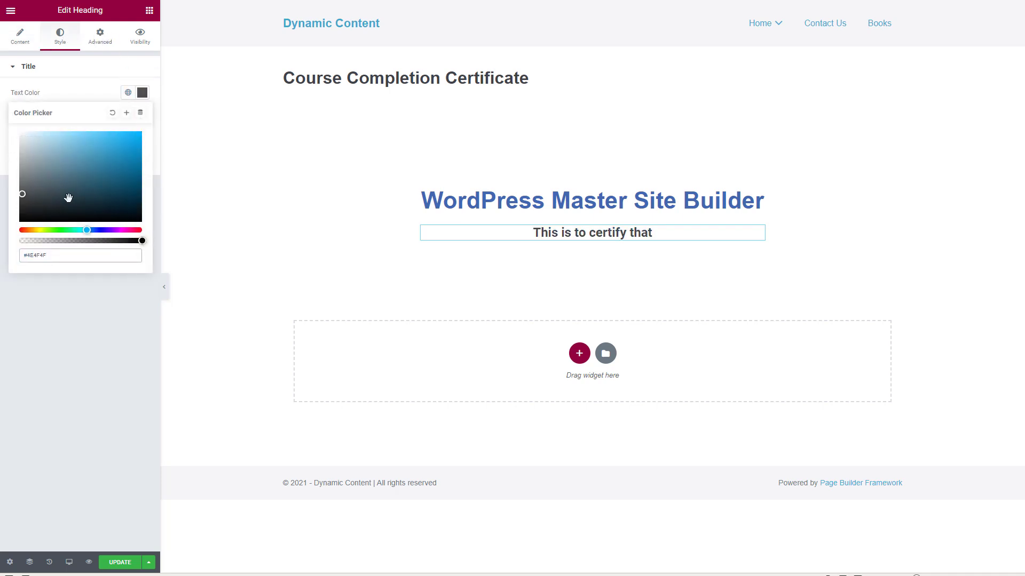
Unlink the "This is to certify that" heading's margins and set its bottom margin to 25 px
left_click(100, 36)
left_click(135, 104)
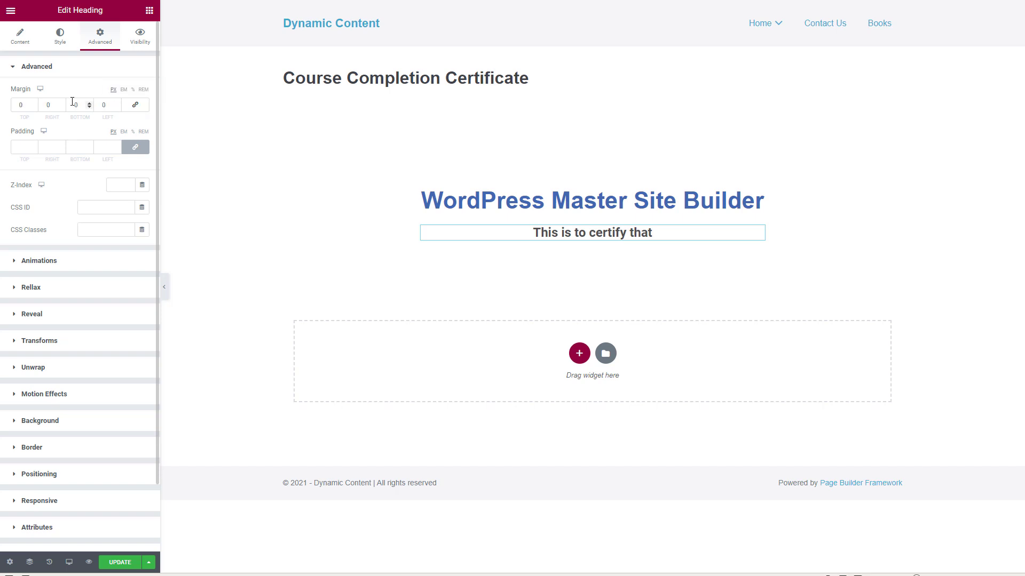
left_click(75, 105)
type("20")
key("BackSpace")
type("5")
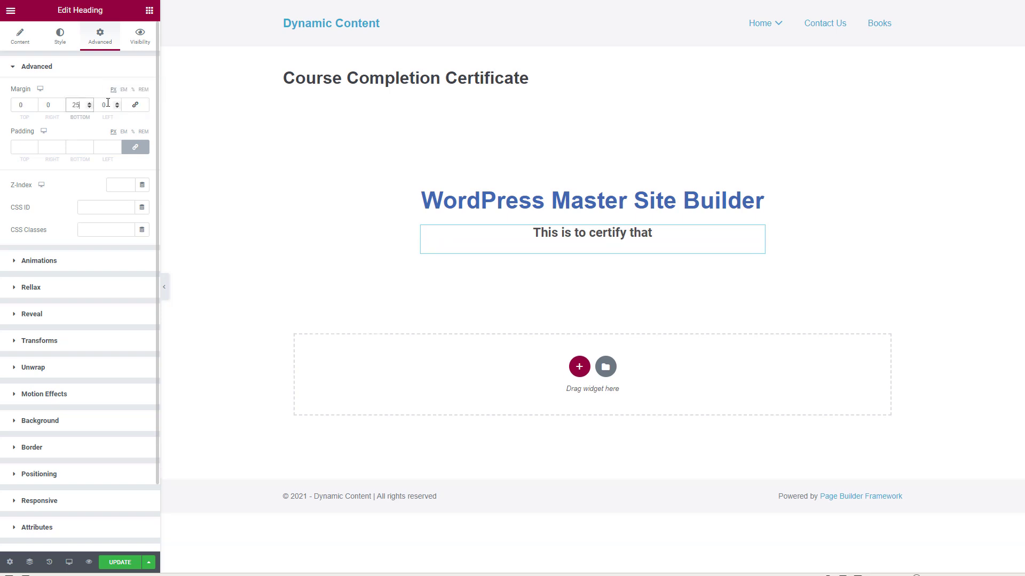
Add a two-column Inner Section below the "This is to certify that" heading and place a Text Editor in its first column
left_click(150, 10)
left_click_drag(41, 112, 560, 264)
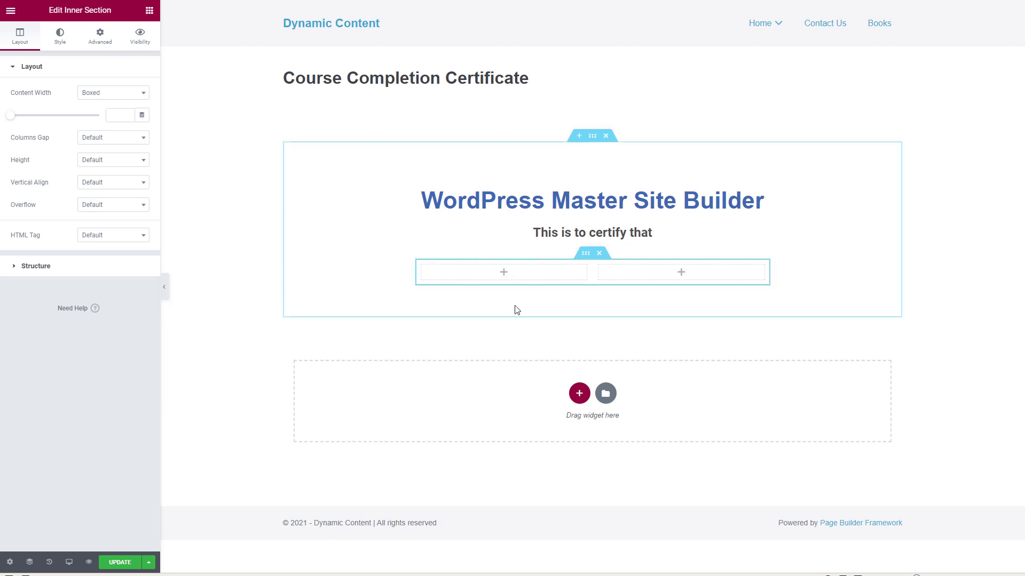
left_click(505, 273)
left_click_drag(105, 157, 491, 274)
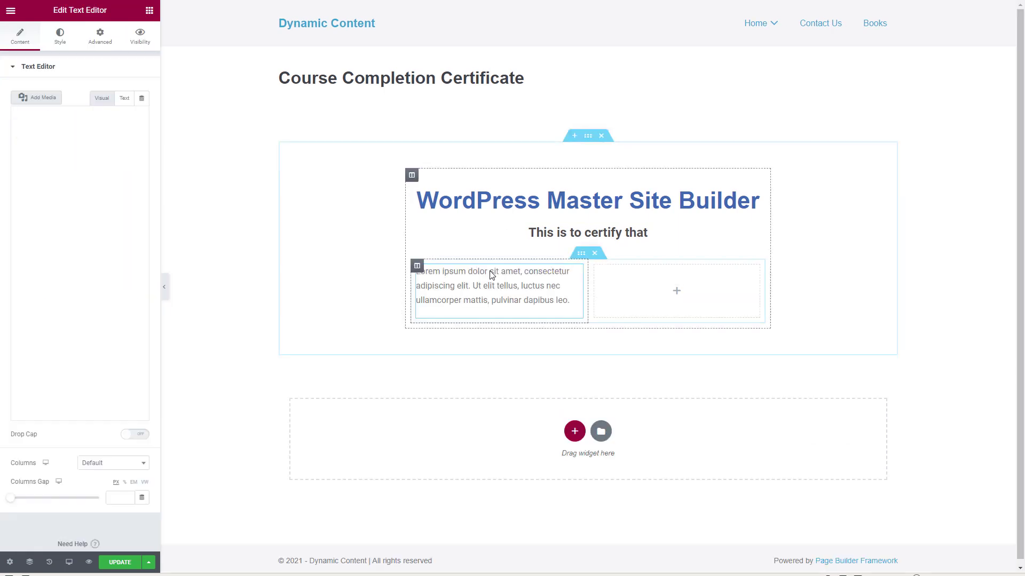
Fill the first-column Text Editor with the dynamic token [user:display_name], then update the page and reload the editor
left_click(142, 100)
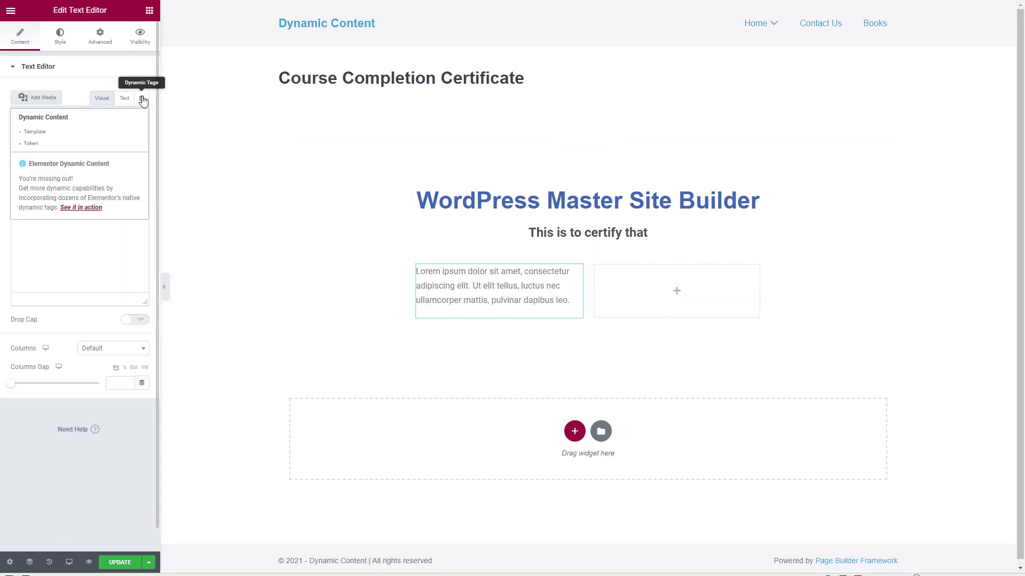
left_click(28, 145)
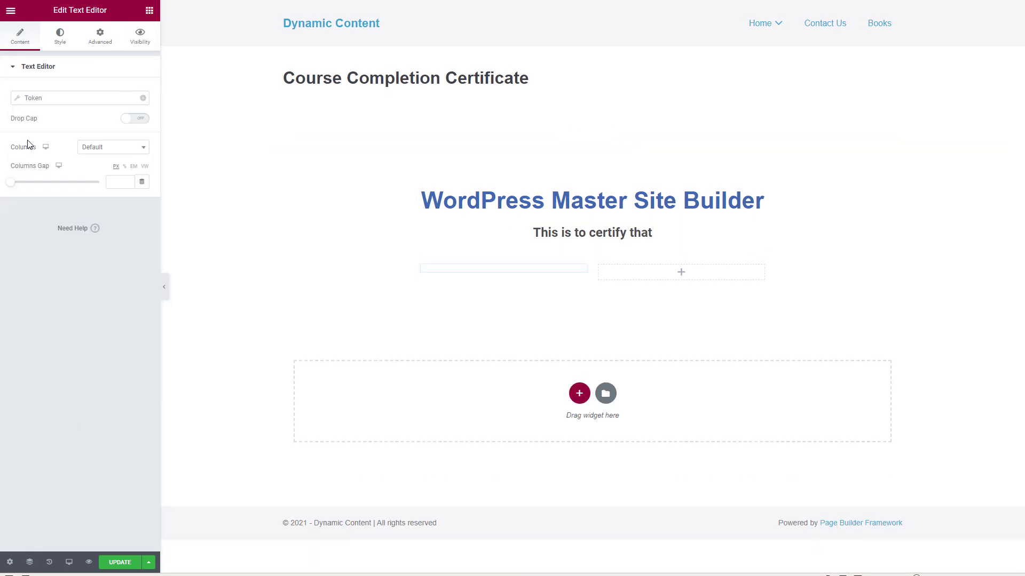
left_click(17, 100)
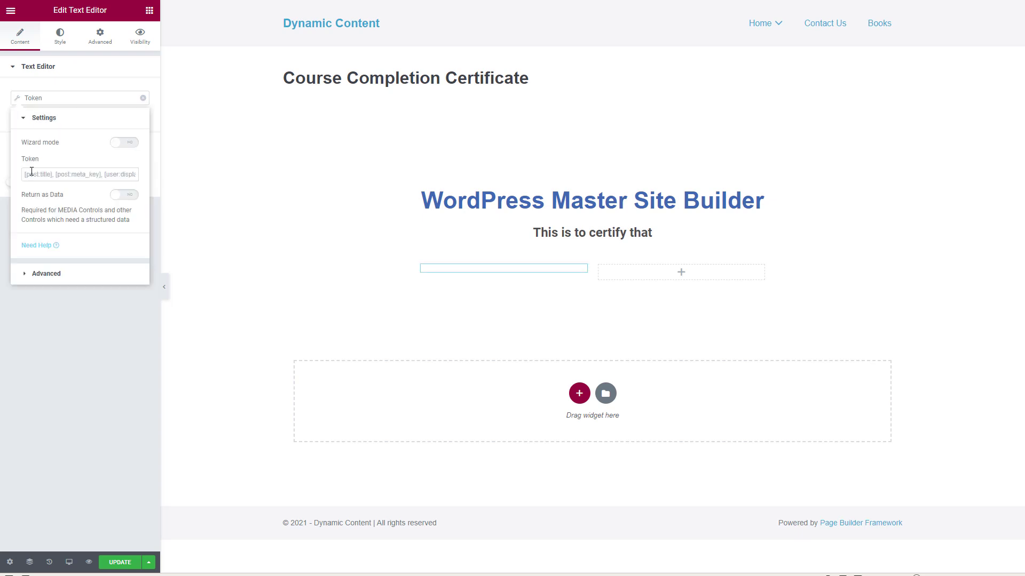
left_click(31, 172)
key("ctrl+v")
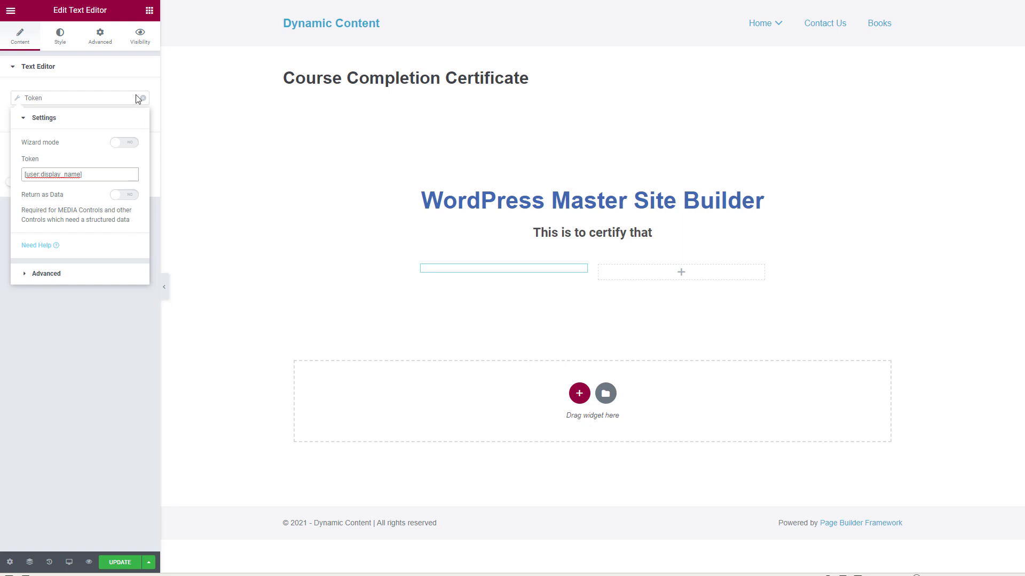
left_click(84, 199)
left_click(114, 563)
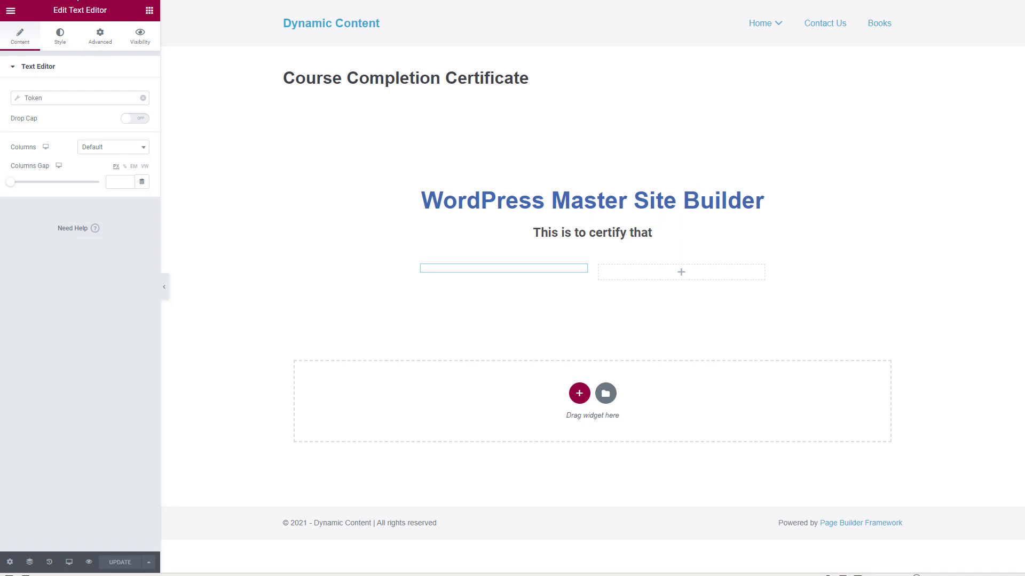
key("F5")
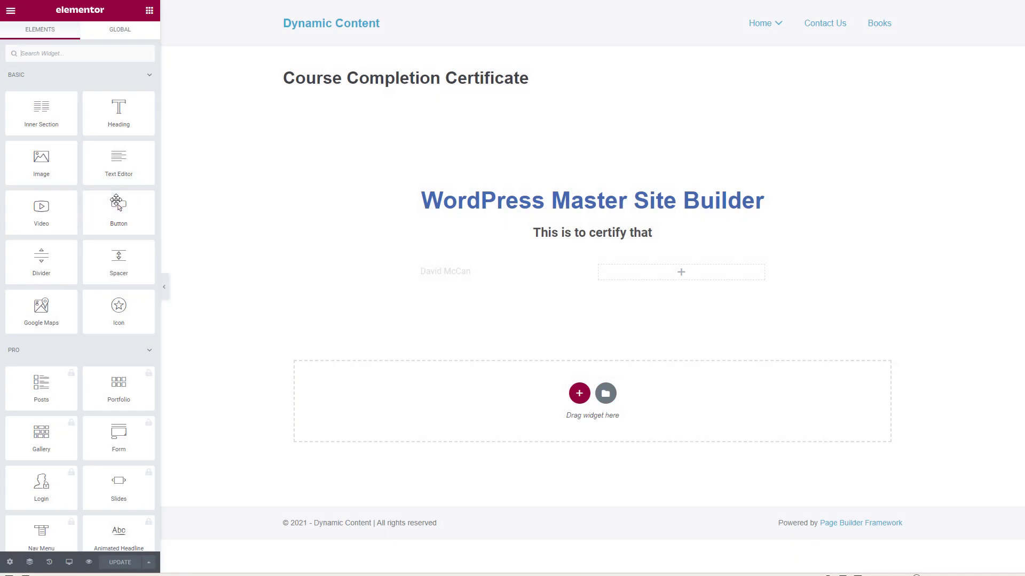
Centre the display-name text in the first column and change its text color to a very dark grey
left_click(499, 273)
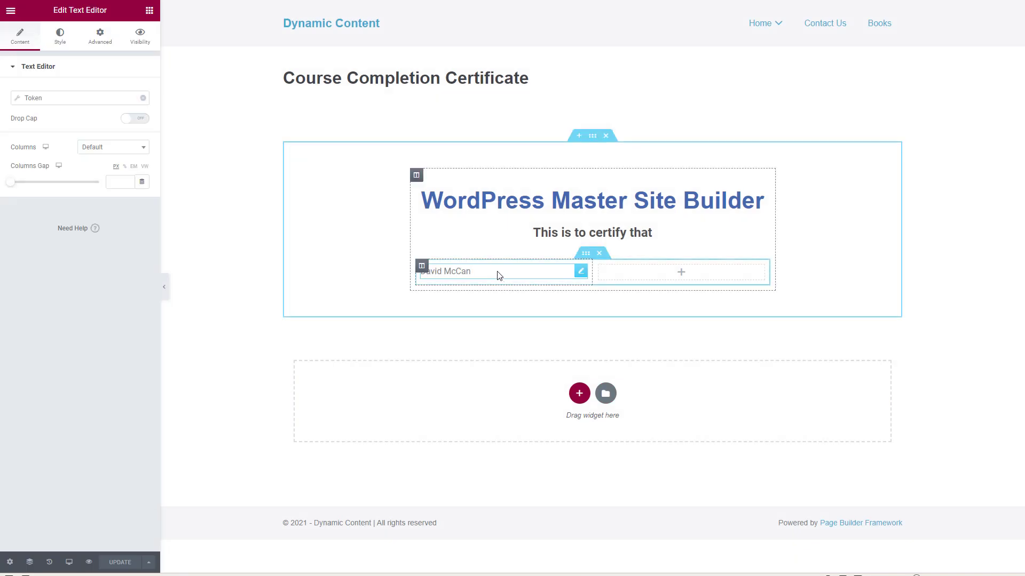
left_click(60, 38)
left_click(114, 94)
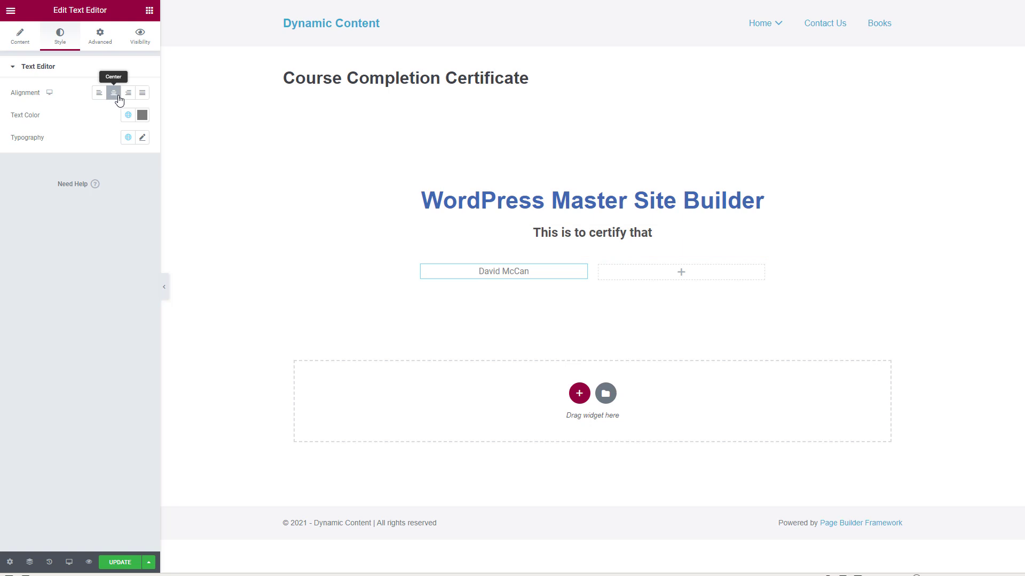
left_click(142, 116)
left_click_drag(23, 206, 24, 219)
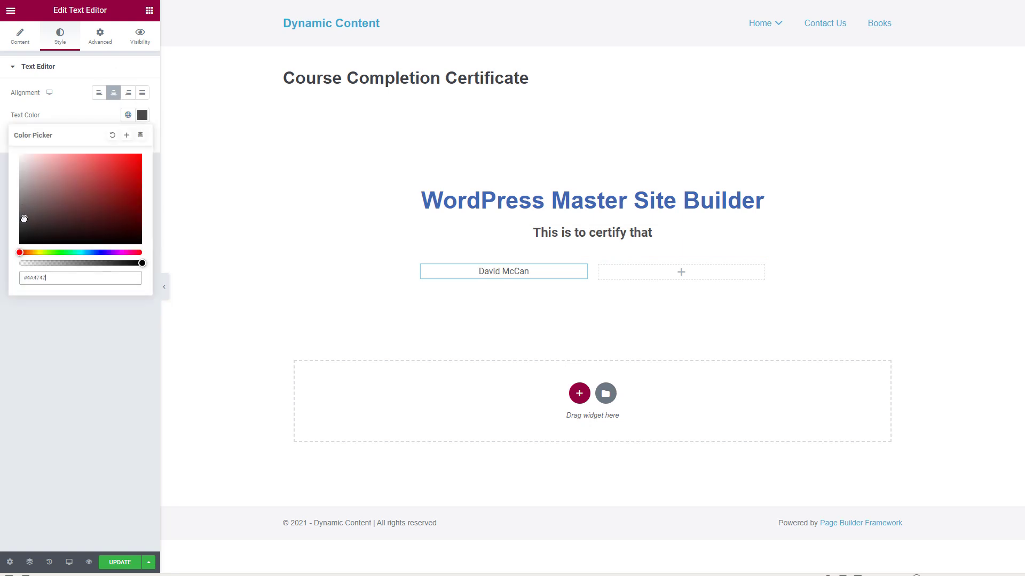
left_click(82, 119)
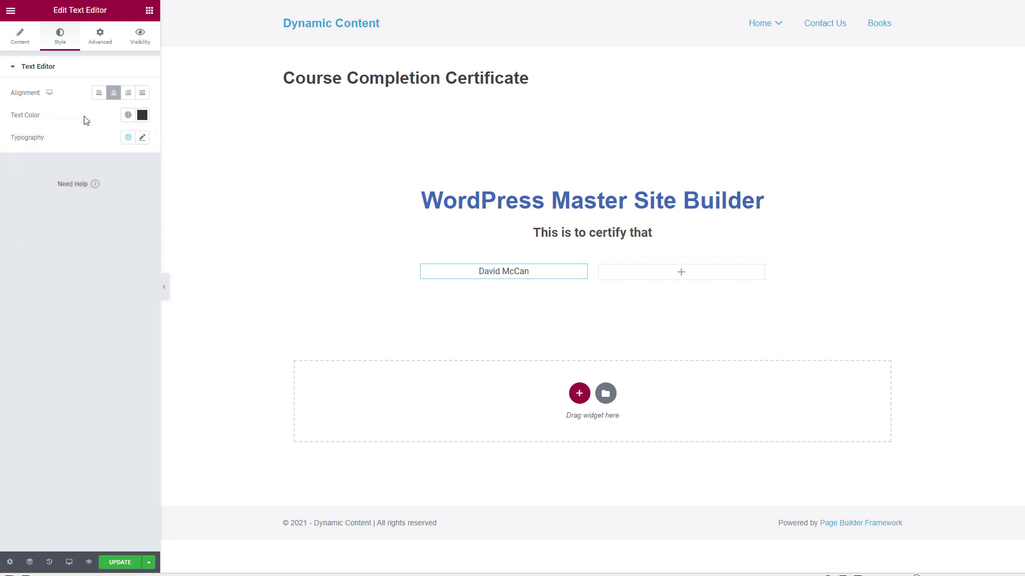
Set the display-name text's font family to Arial
left_click(142, 138)
left_click(104, 192)
scroll(123, 267, "up", 15)
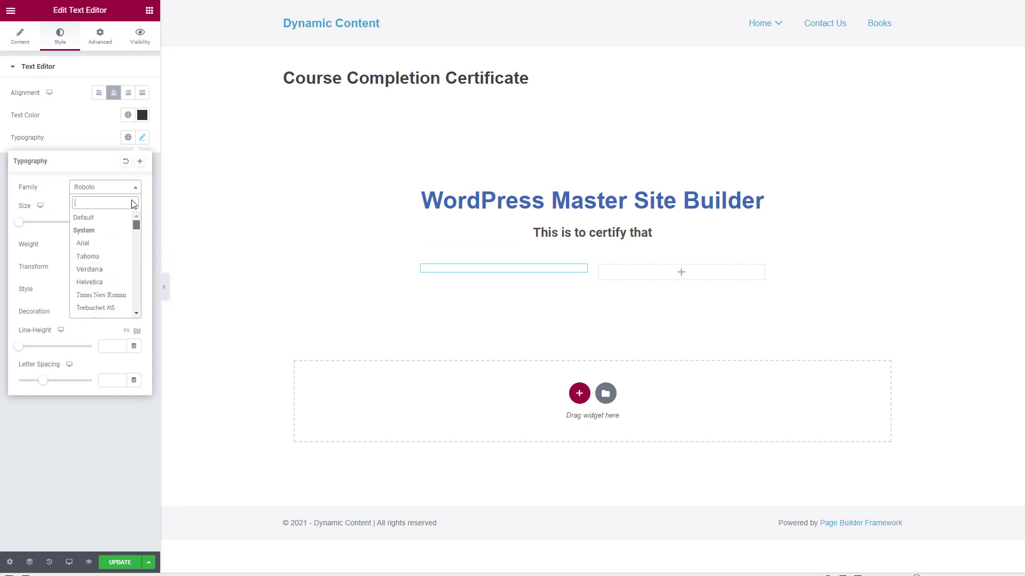
left_click(100, 217)
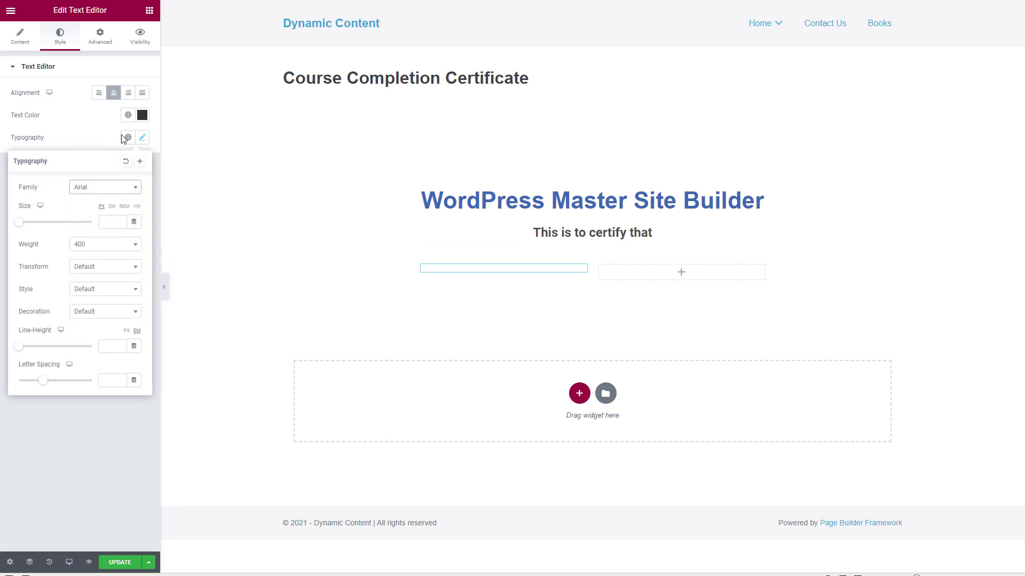
left_click(142, 138)
Make the display-name text italic and considerably larger, and update the page
left_click(143, 138)
left_click(116, 289)
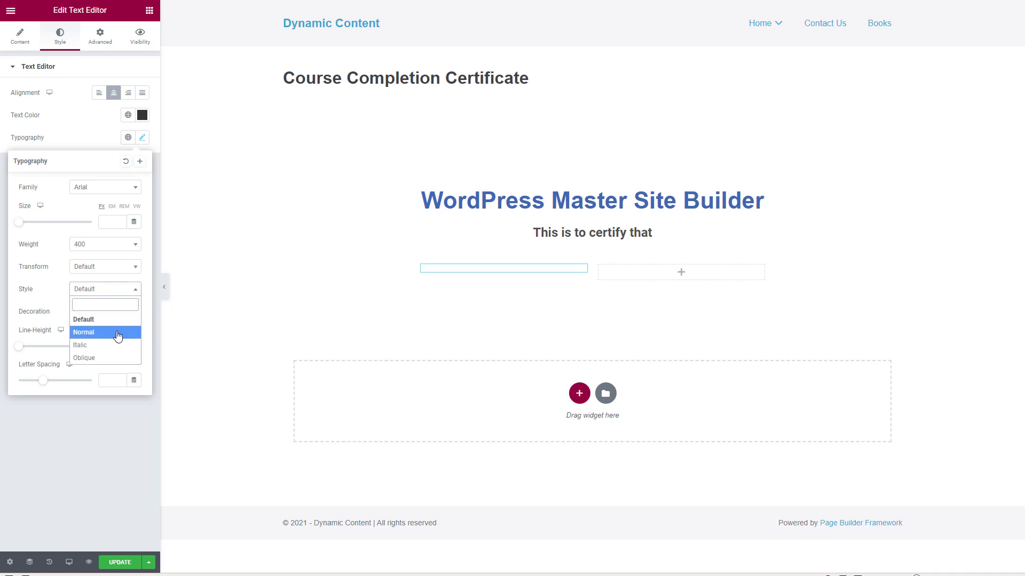
left_click(109, 345)
left_click_drag(20, 223, 34, 227)
left_click(85, 444)
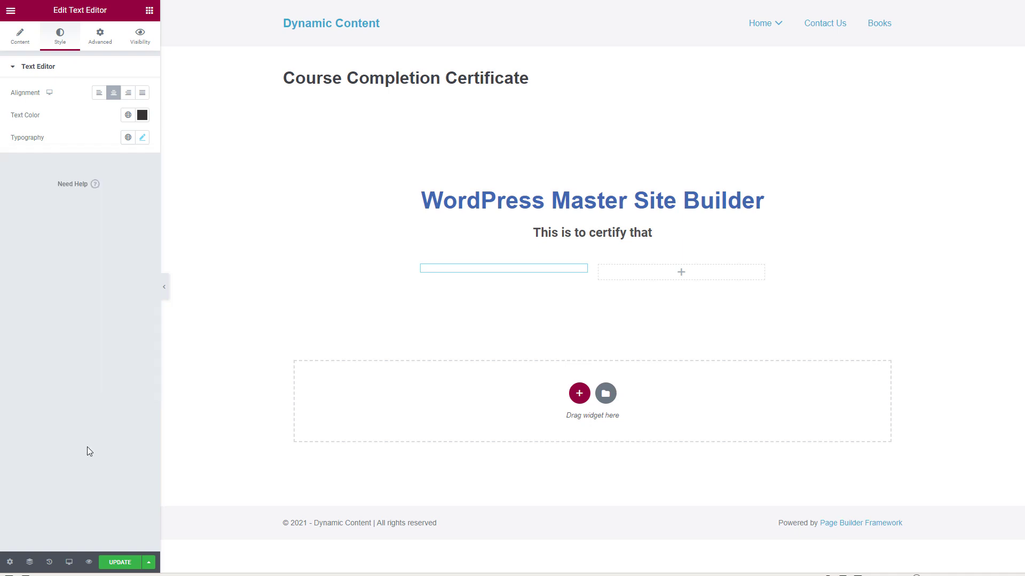
left_click(122, 567)
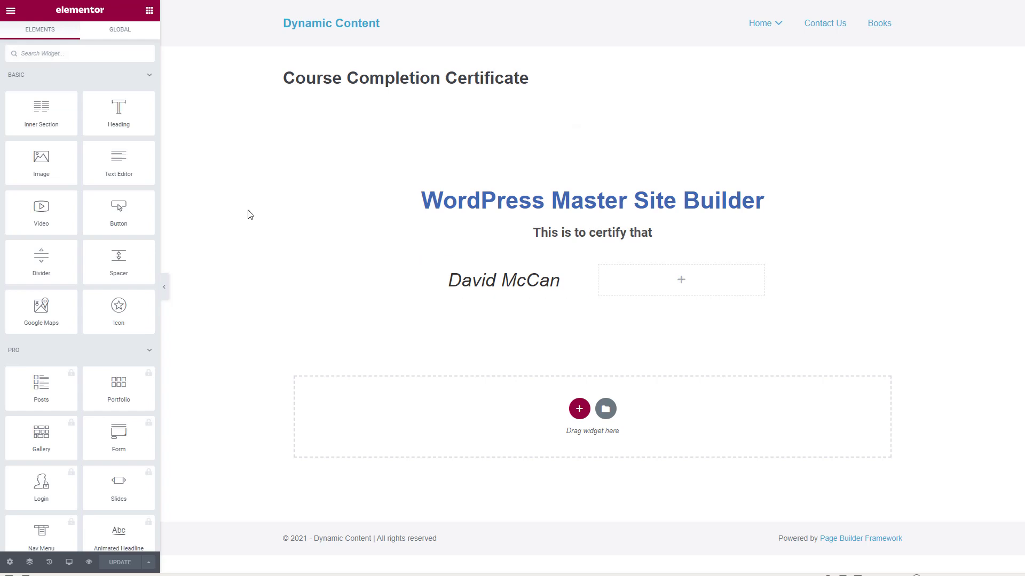
Add a Text Editor to the second column reading "Completed the WordPress Master Site Builder course on [post:date:strtotime|date("j F Y")]."
left_click_drag(105, 165, 677, 270)
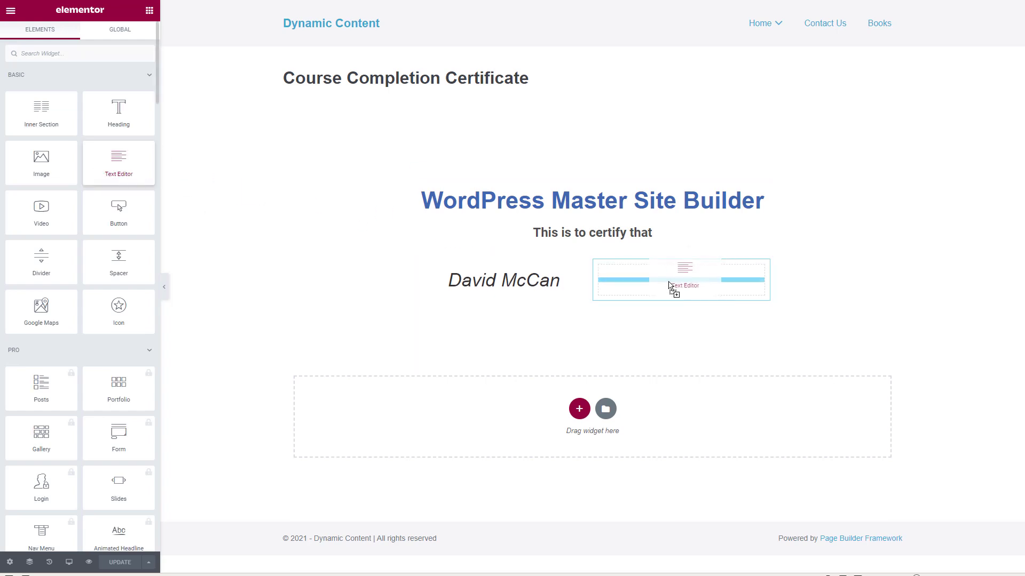
triple_click(46, 155)
type("Completed the WordPress Master Site Builder course on [post:date:strtotime|date(\"j F Y\")].")
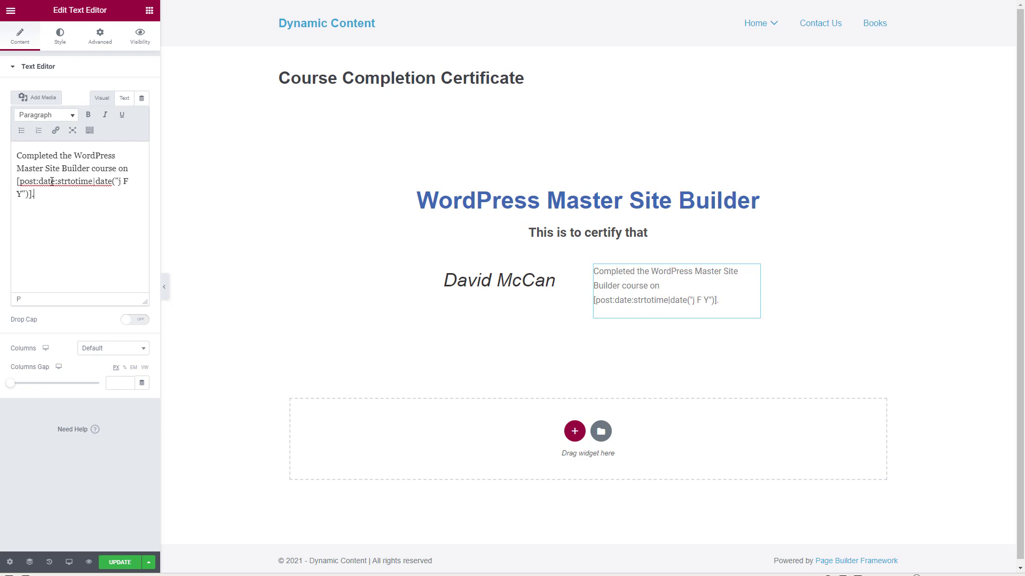
Darken the text color of the course completion sentence in the second column
left_click(59, 36)
left_click(142, 116)
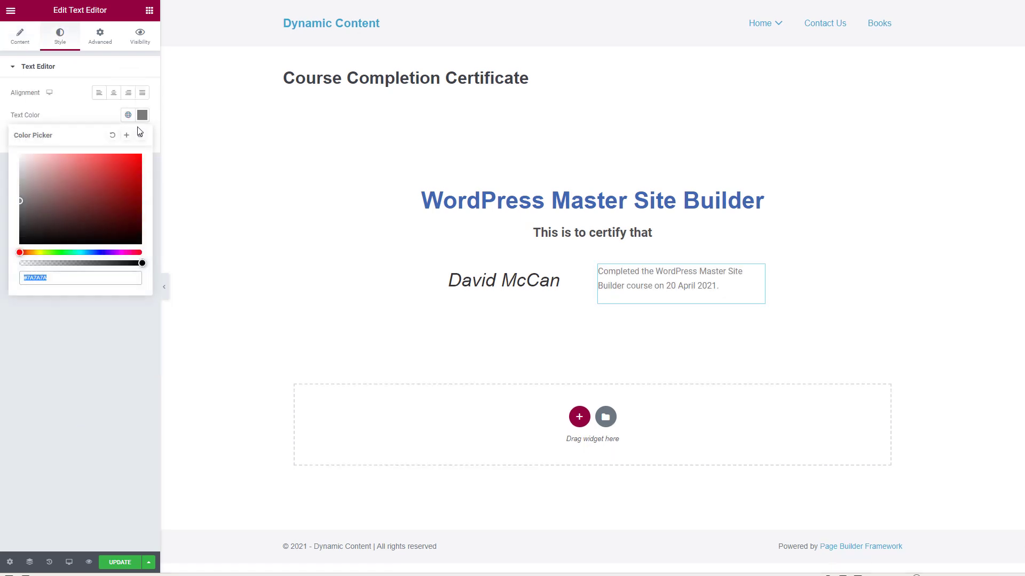
left_click_drag(20, 199, 19, 216)
left_click(240, 286)
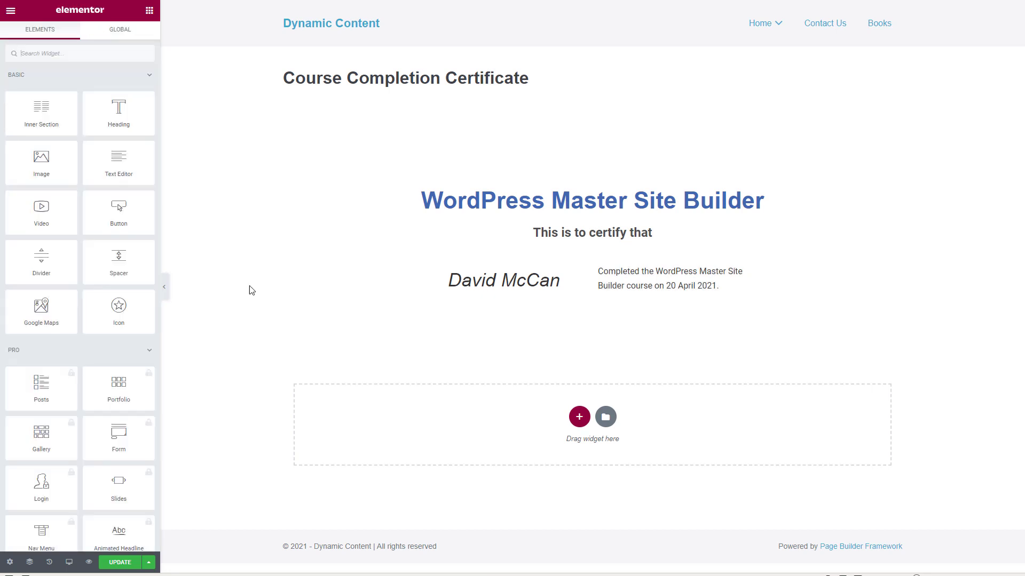
Add an Image widget below the two columns and insert academy-logo-sm.png from the media library
left_click_drag(32, 182, 581, 302)
left_click(51, 127)
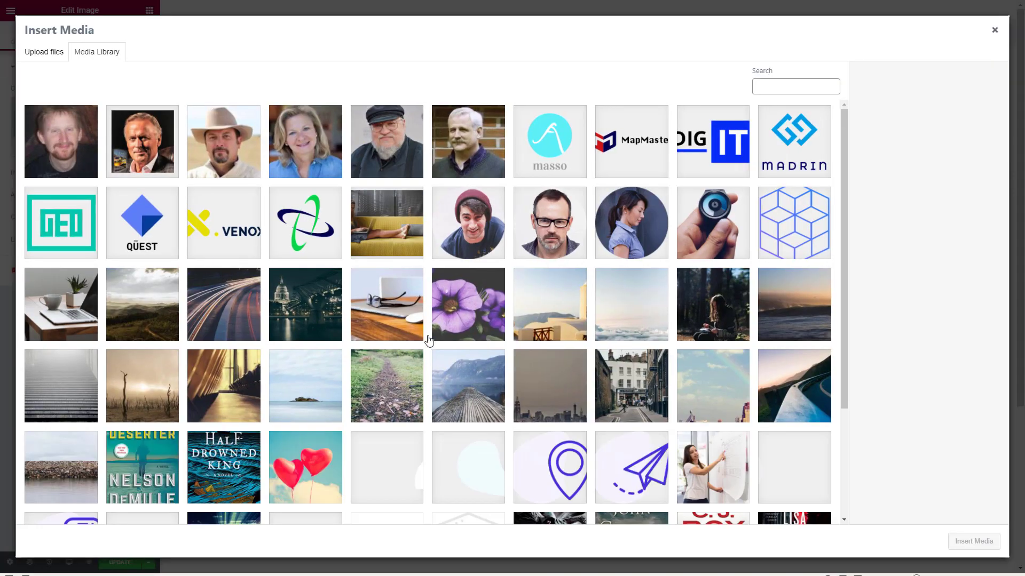
scroll(421, 347, "down", 3)
left_click(312, 383)
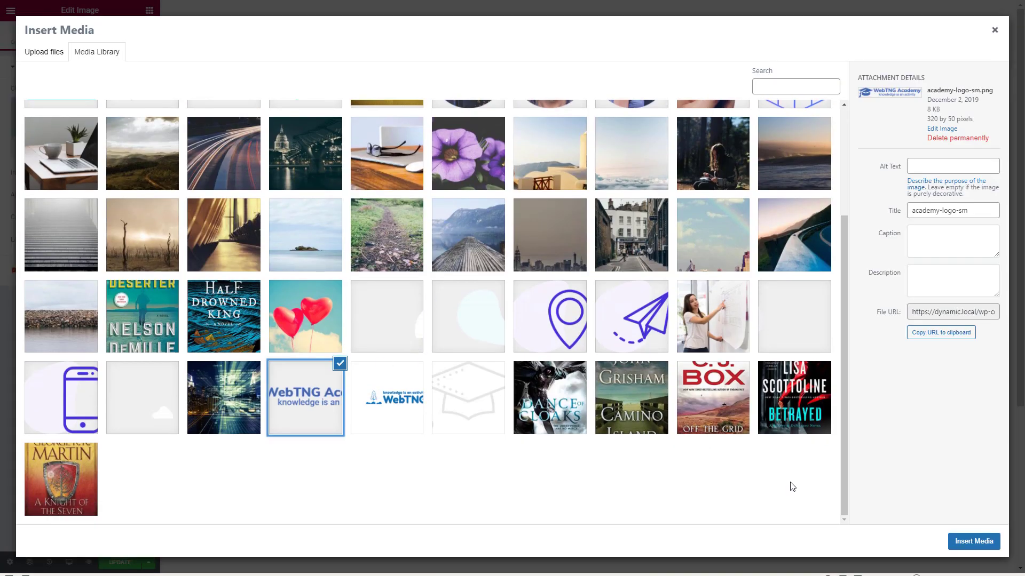
left_click(962, 540)
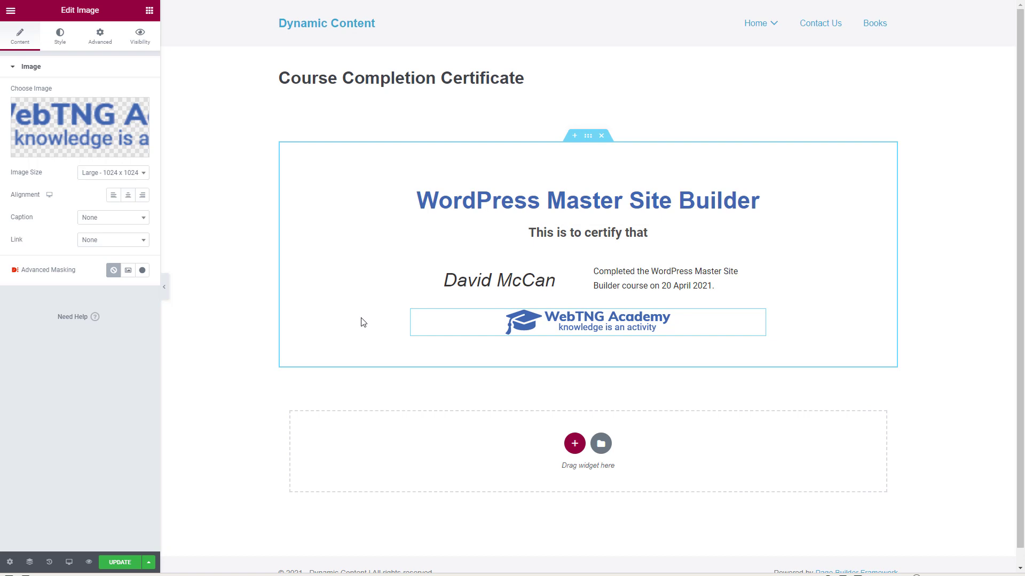
Add a single-column section below the certificate and place a PDF Button widget in it
left_click(261, 266)
left_click(574, 451)
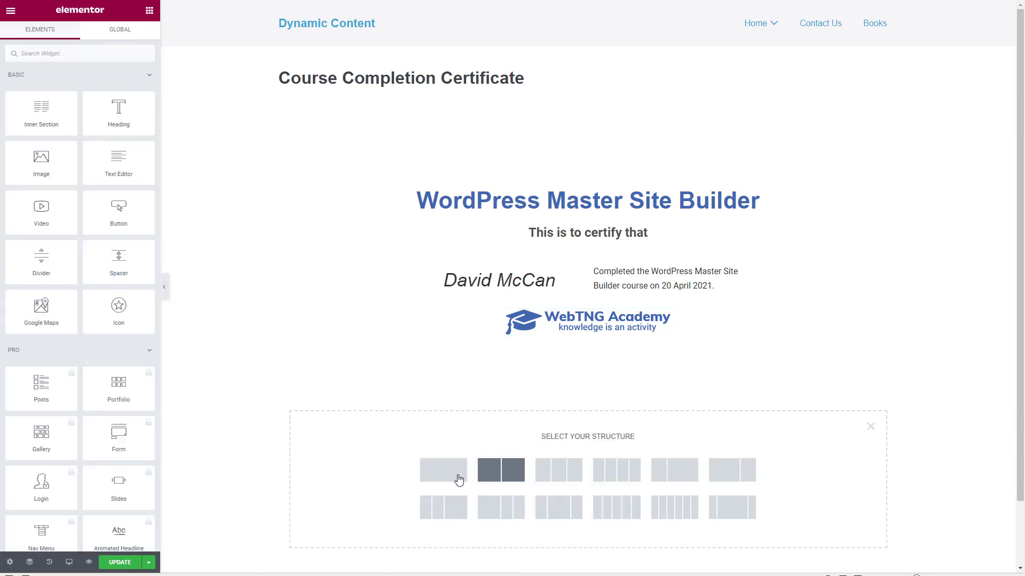
left_click(450, 477)
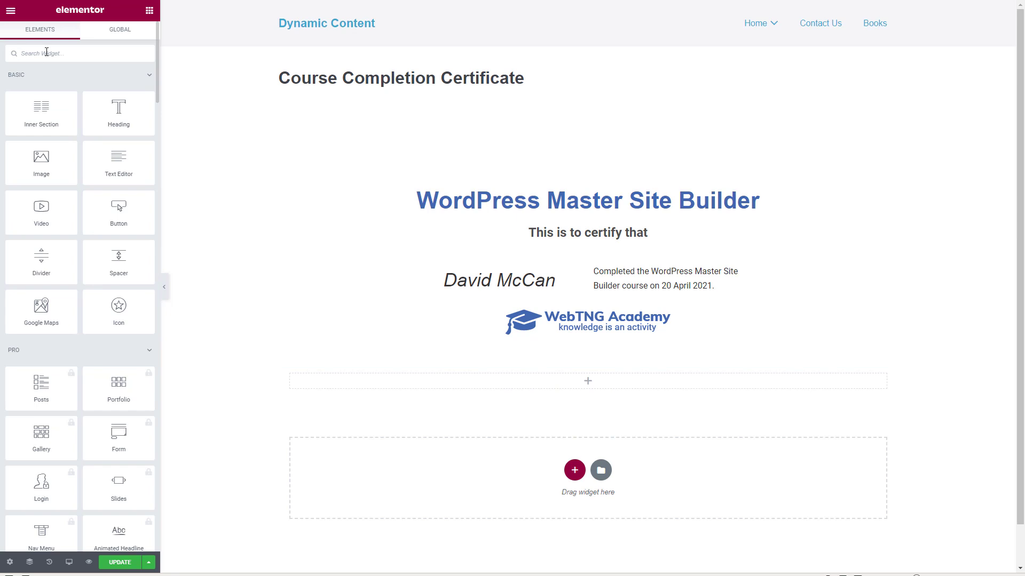
type("pdf")
left_click_drag(41, 85, 571, 388)
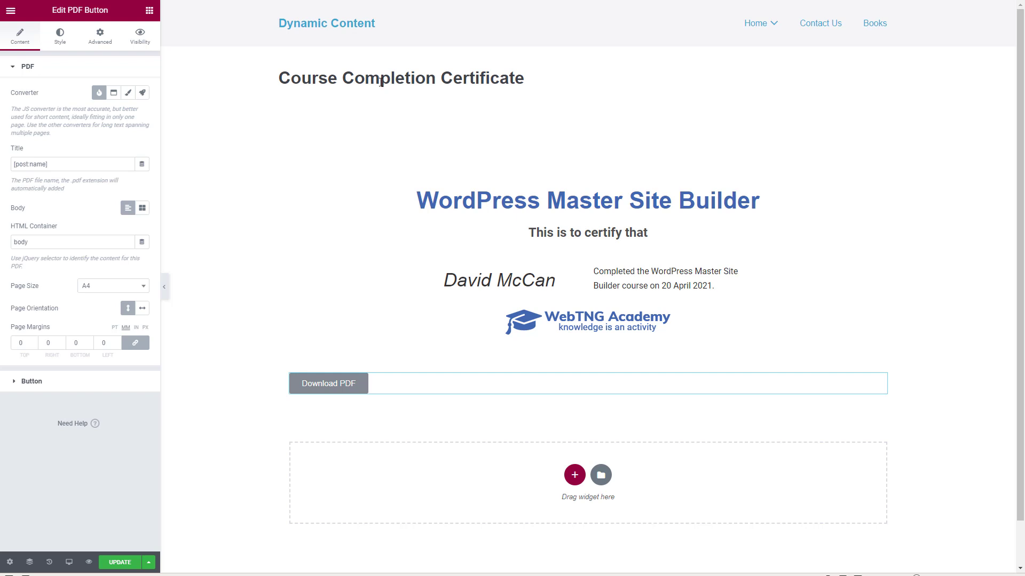
Give the certificate section the CSS ID my-pdf-section
right_click(589, 140)
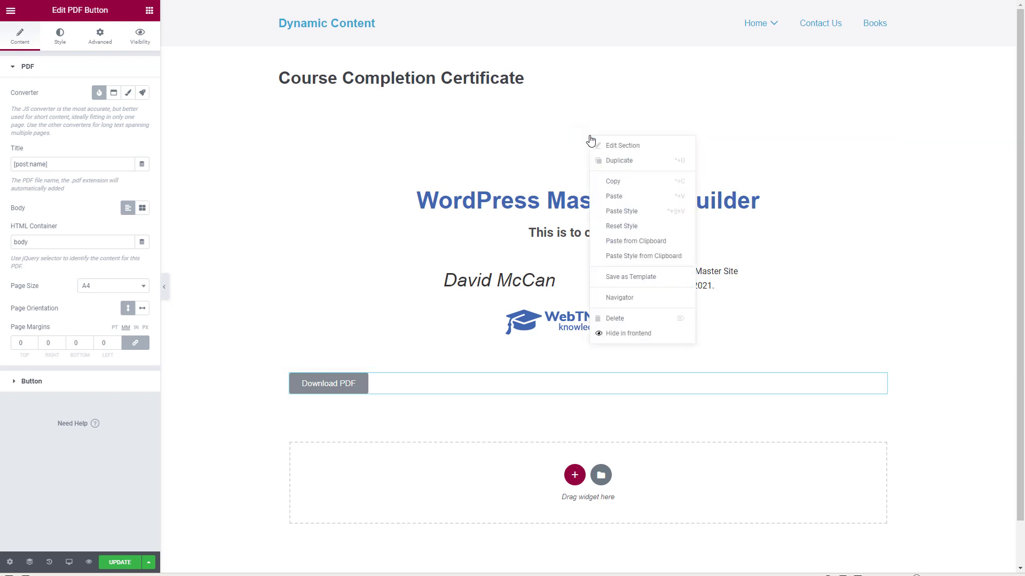
left_click(618, 146)
left_click(102, 36)
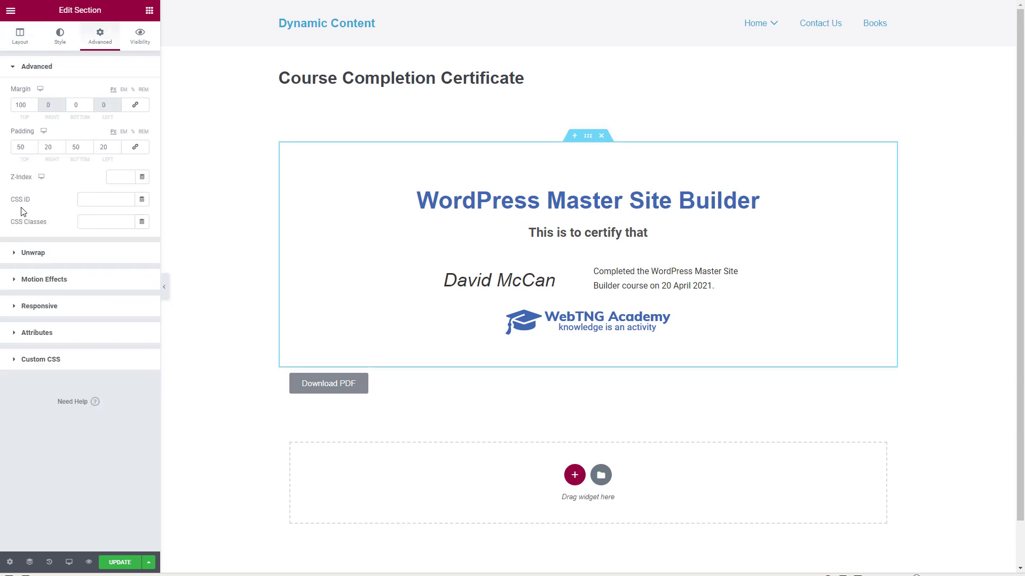
left_click(84, 199)
type("my-pdf-section")
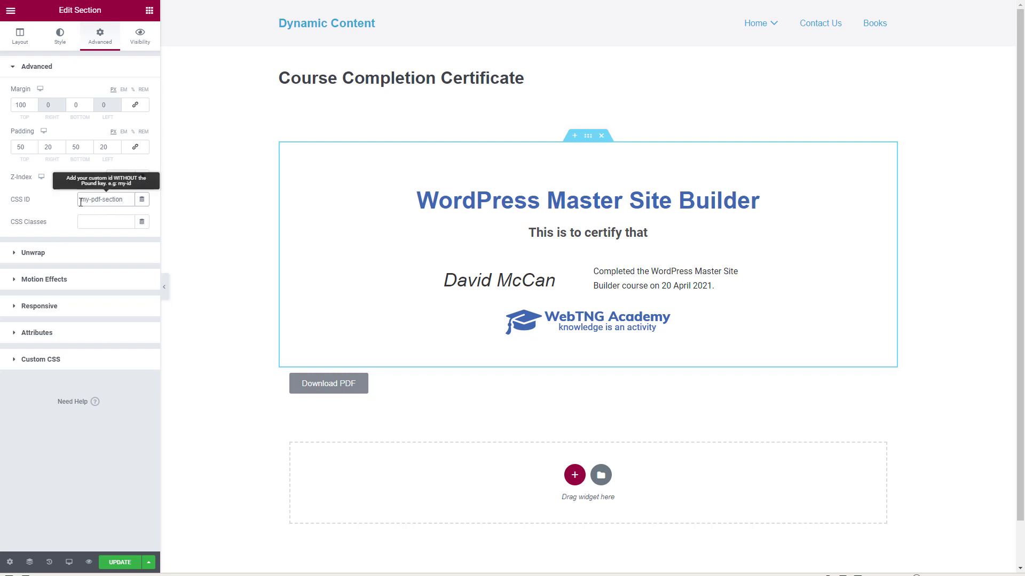
Set the PDF button's HTML container to #my-pdf-section
left_click(333, 385)
left_click_drag(39, 237, 5, 243)
key("BackSpace")
type("#my-pdf-section")
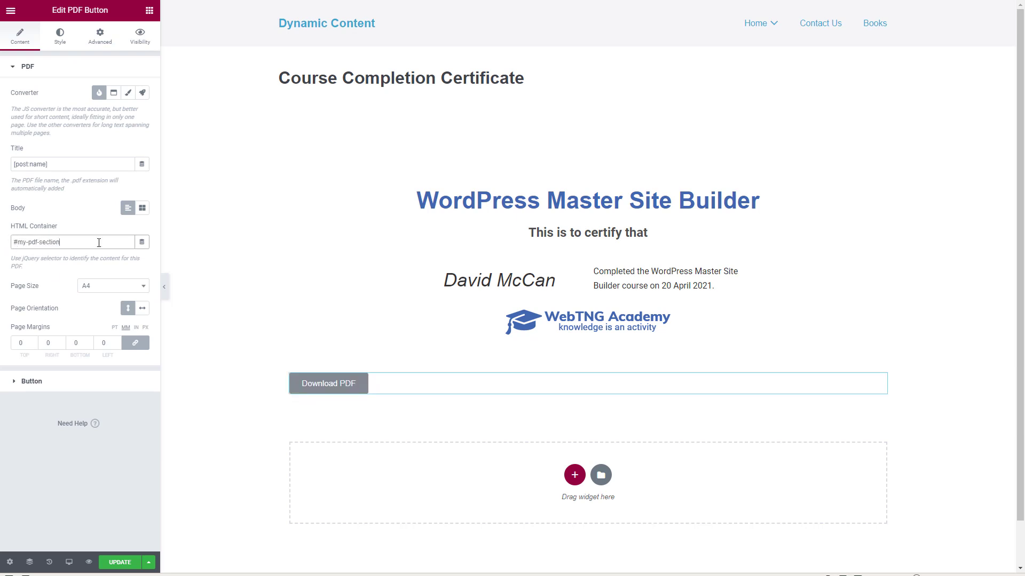
Set the PDF page size to letter and the page orientation to landscape
left_click(112, 286)
scroll(111, 340, "down", 3)
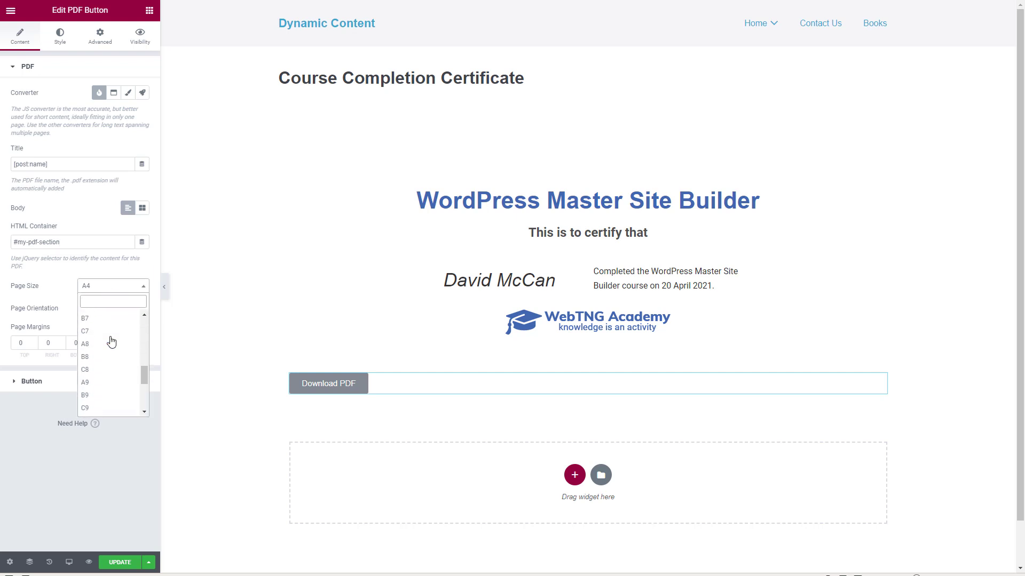
scroll(111, 342, "down", 5)
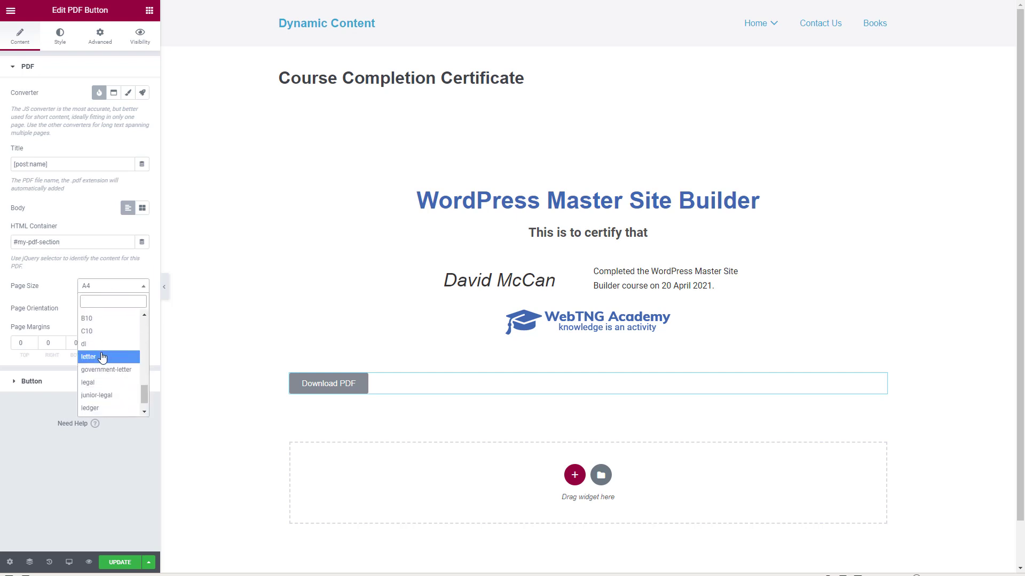
left_click(111, 354)
left_click(142, 310)
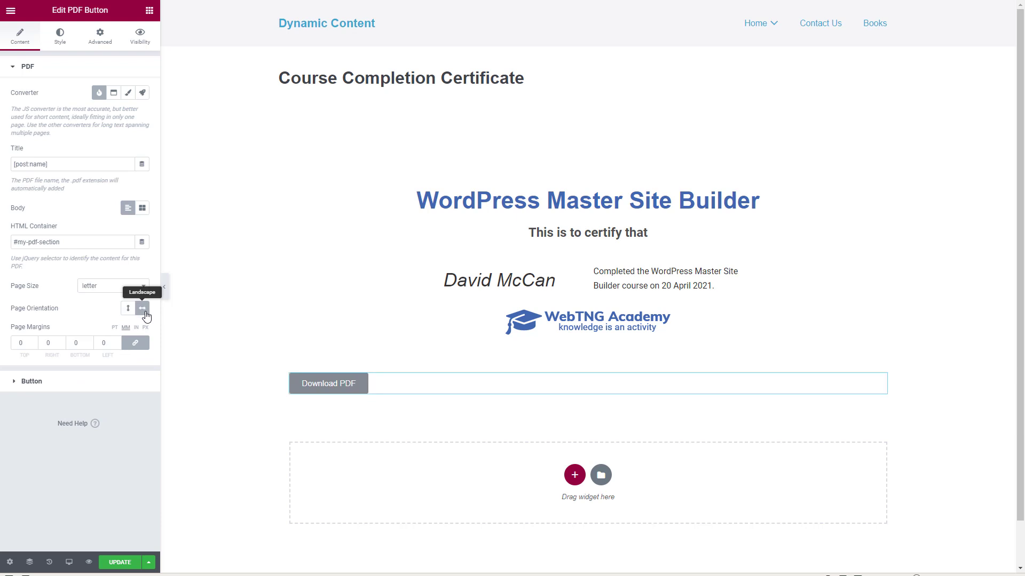
Unlink the PDF page margins and set the top margin to 20 mm
left_click(135, 343)
left_click(18, 343)
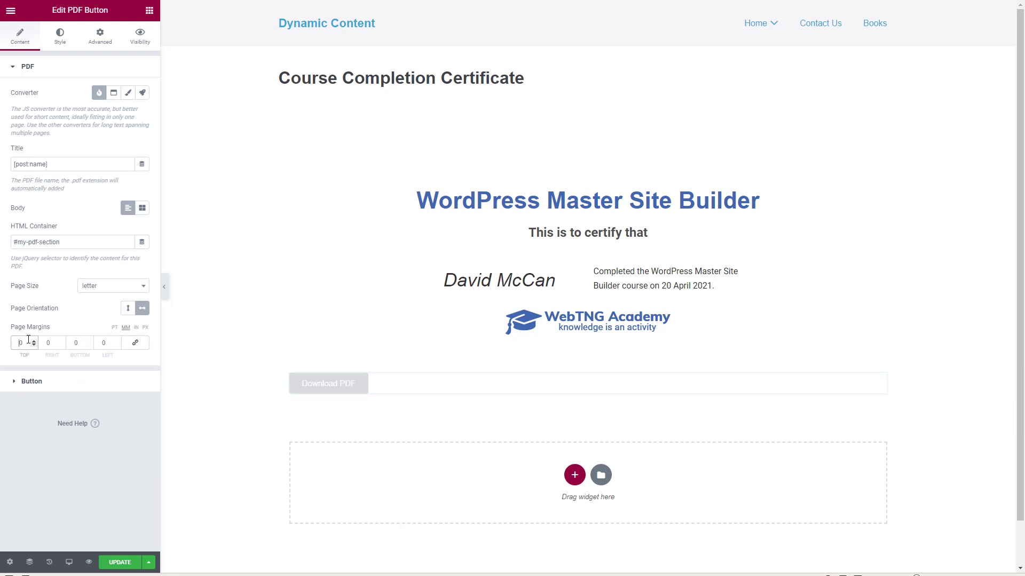
type("2")
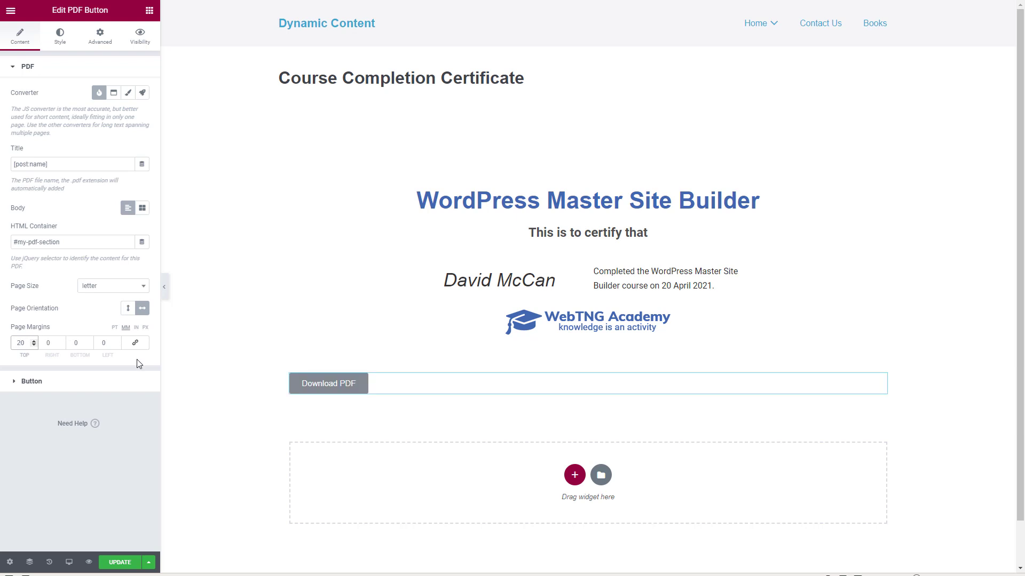
Label the PDF button "Download Your PDF Certificate", make it open in a new window, and center it
left_click(85, 381)
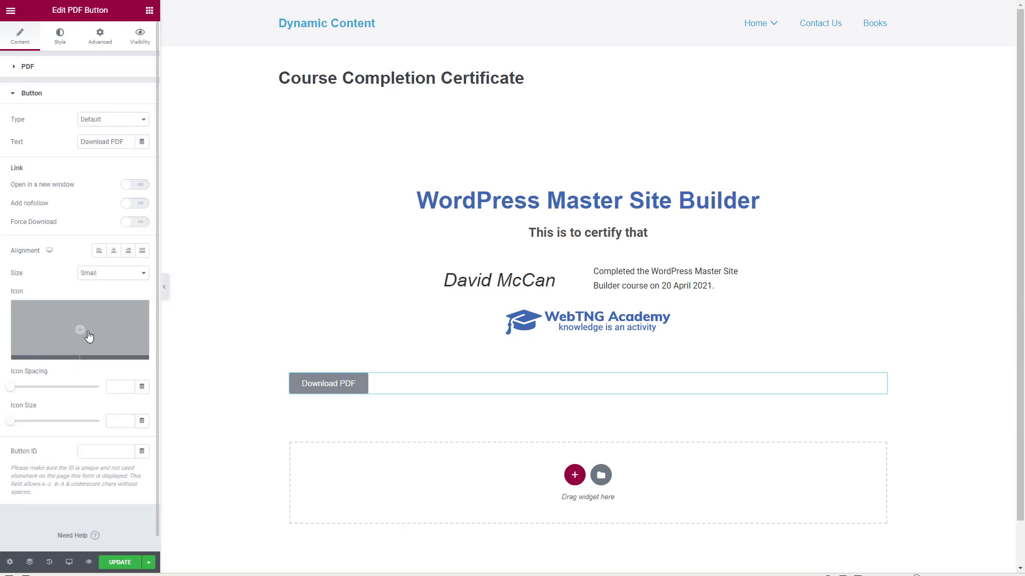
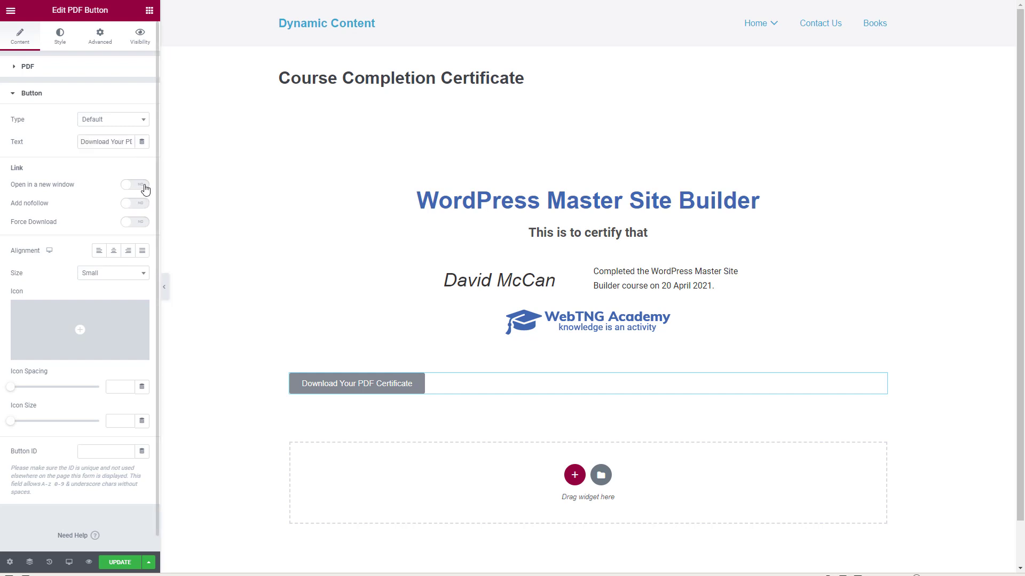
left_click(113, 223)
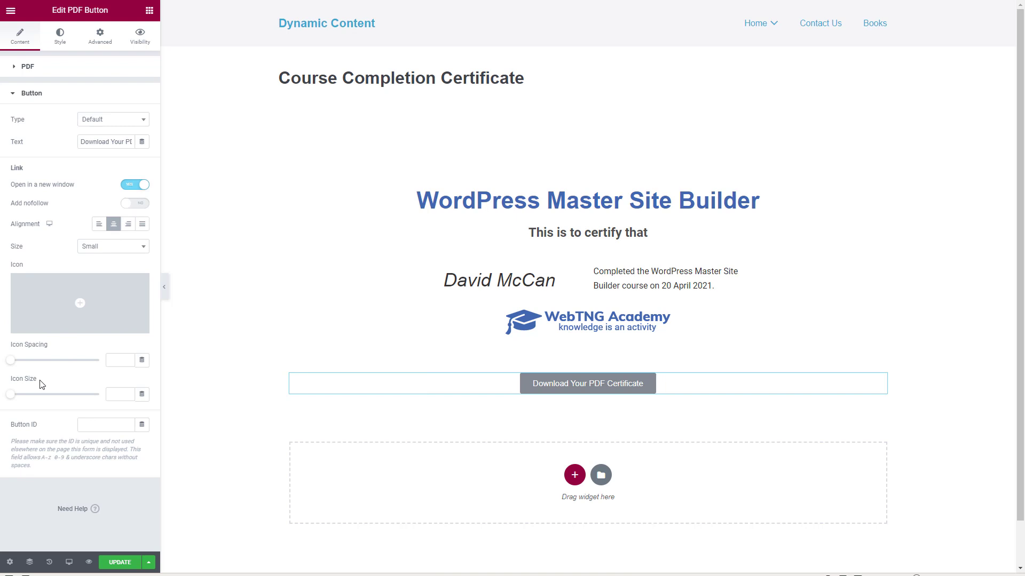
Update the page and preview it, and open the PDF generated by the download button
left_click(108, 562)
left_click(89, 563)
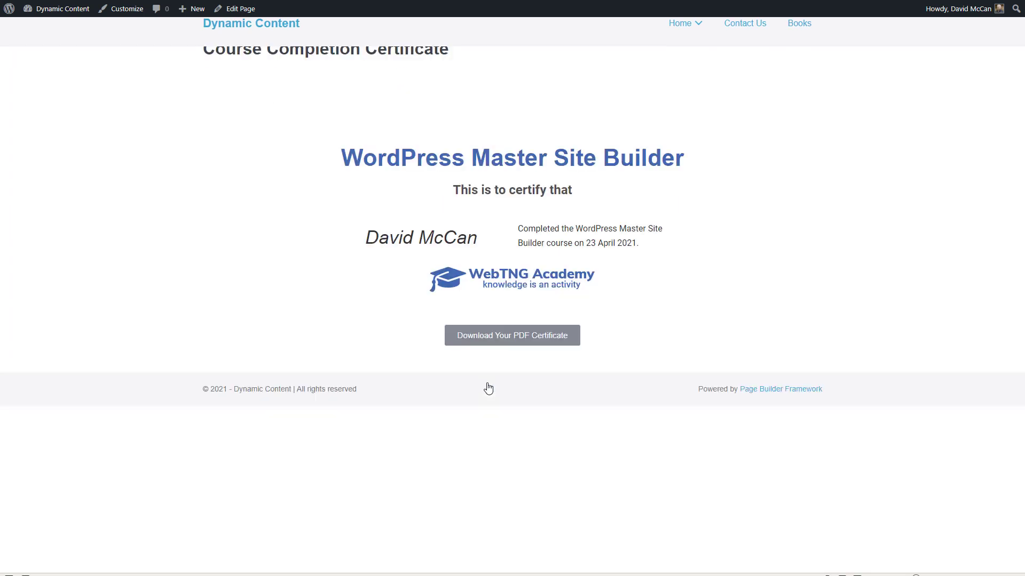
left_click(487, 388)
left_click(522, 95)
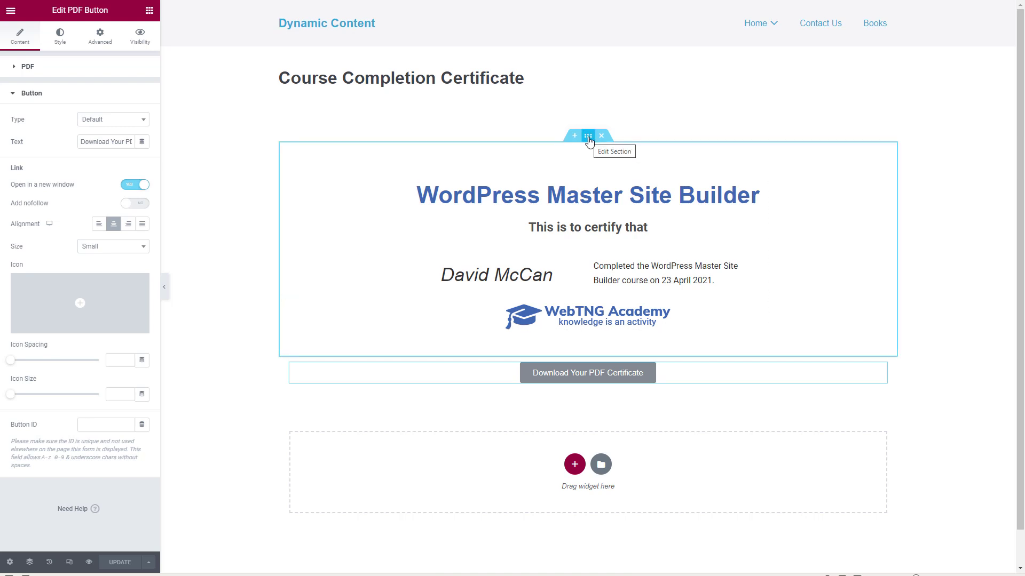
Set the top margin of the certificate section to 0 px
left_click(588, 136)
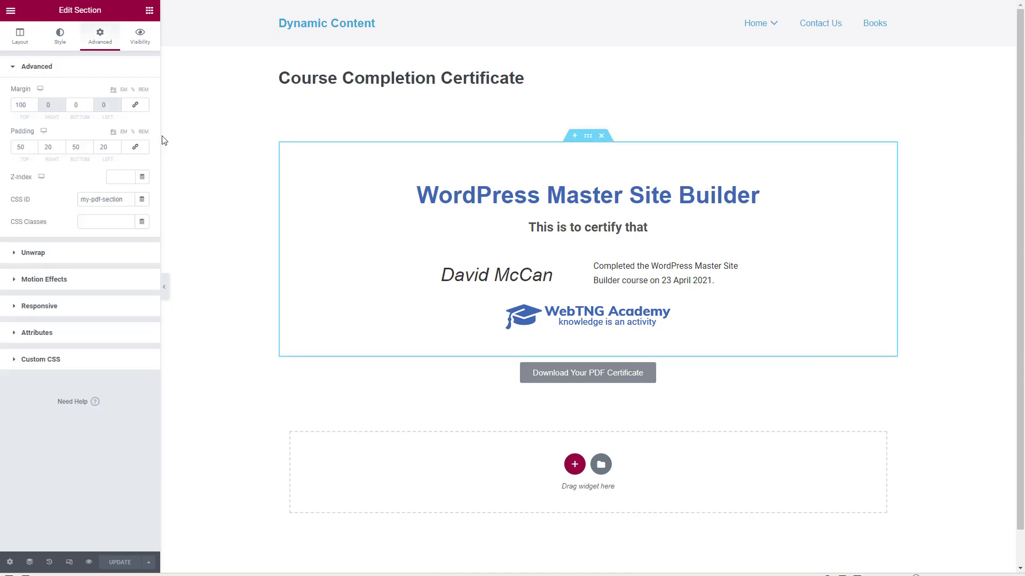
left_click(29, 105)
left_click_drag(29, 105, 12, 105)
type("0")
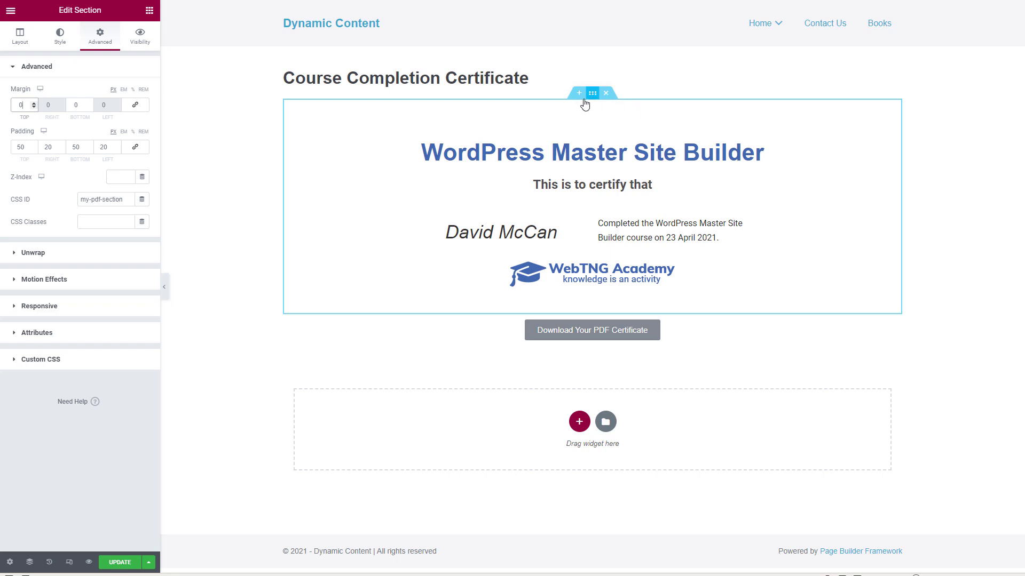
Set the certificate section's padding to 170 px top, 0 right, 225 px bottom and 0 left
left_click_drag(21, 146, 8, 153)
type("17")
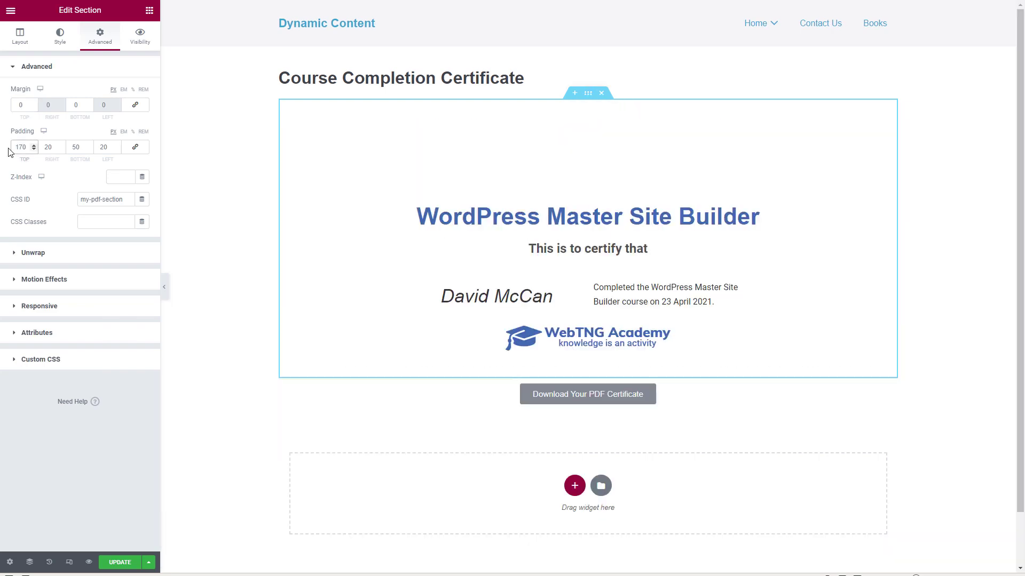
double_click(48, 146)
type("0")
key("Tab")
type("225")
key("Tab")
type("0")
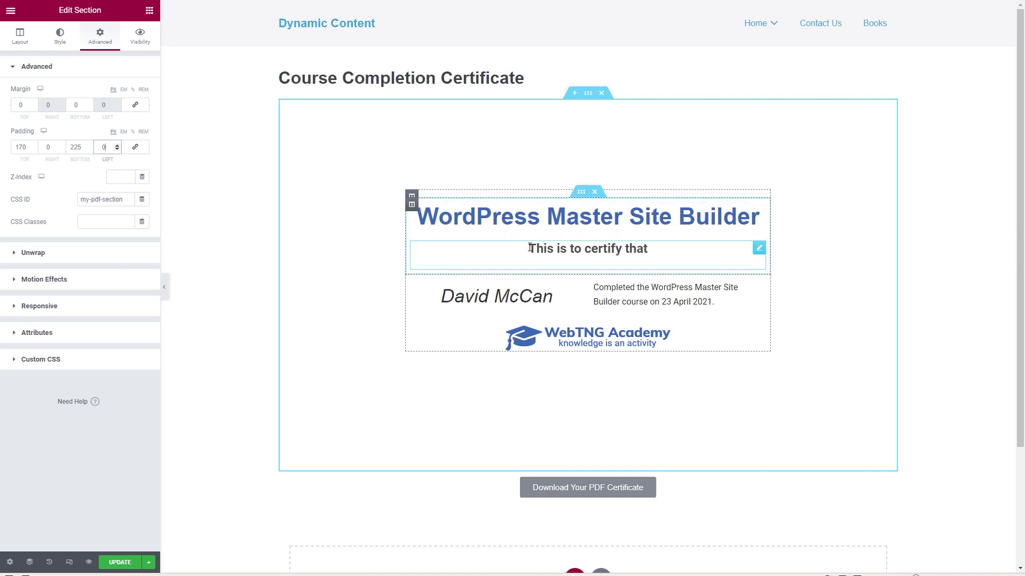
Set the top margin of the "This is to certify that" heading to 20 px
left_click(587, 250)
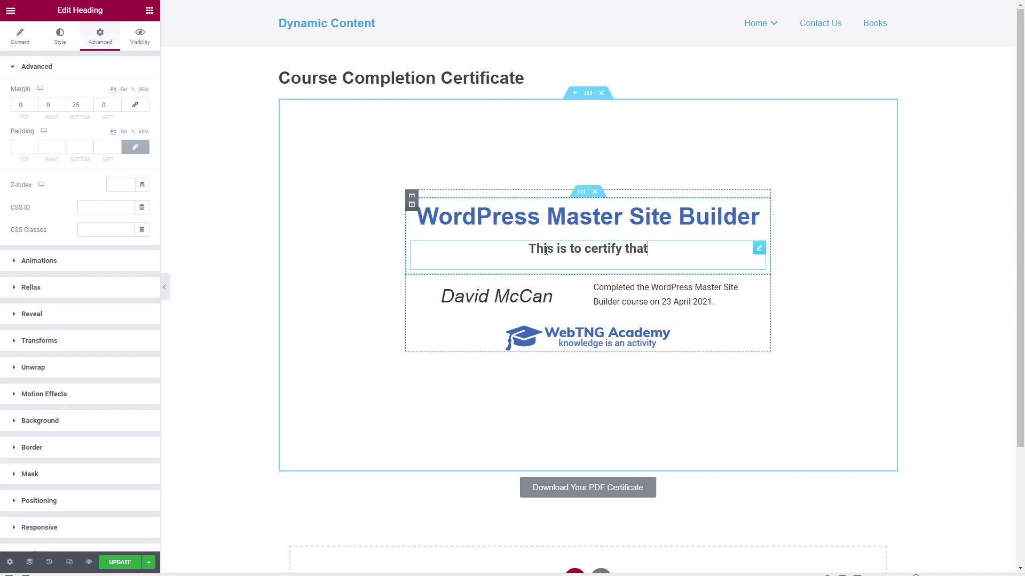
left_click(20, 105)
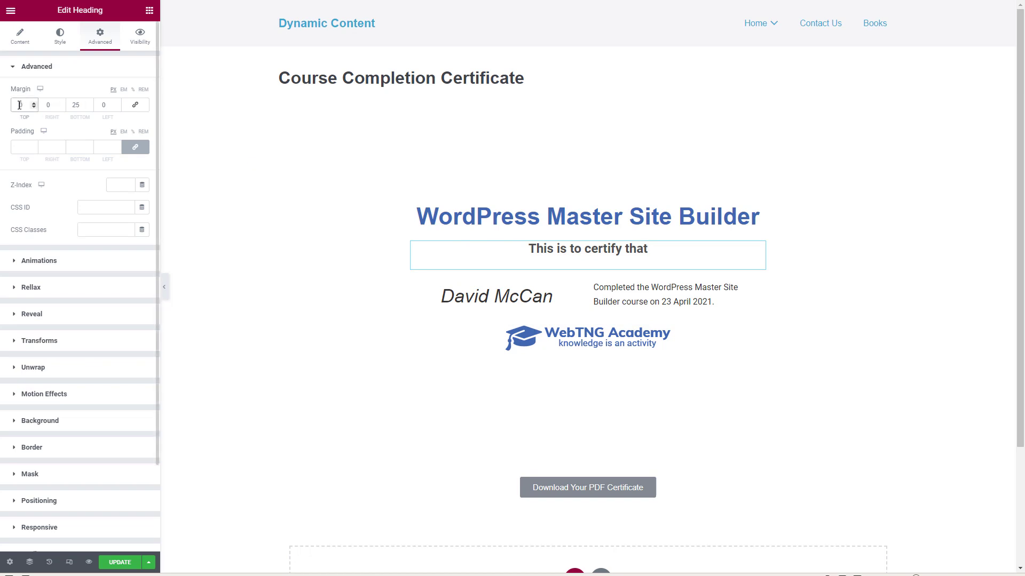
type("0")
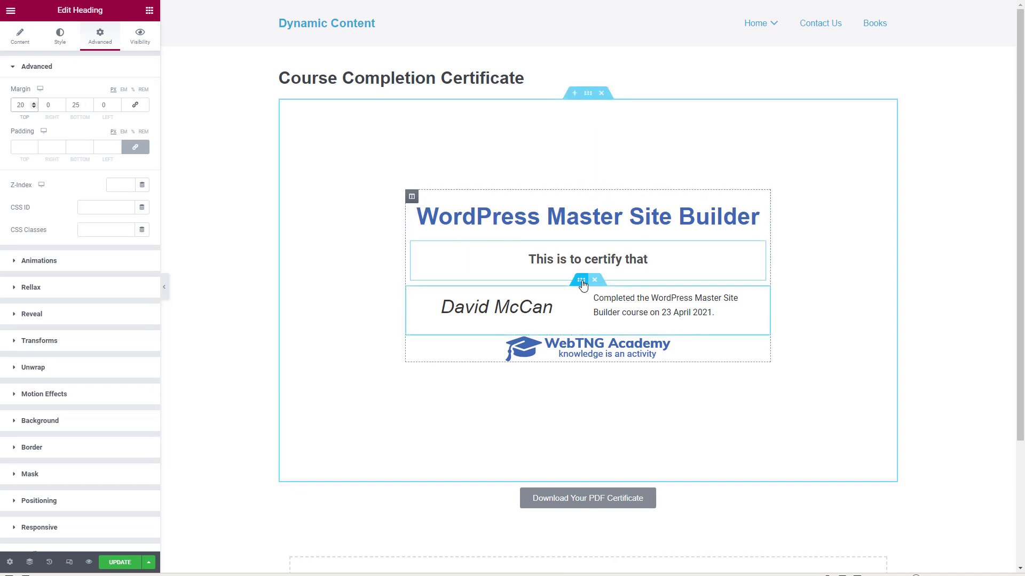
Give the inner section with the name and completion text a 30 px bottom margin, trying a 10 px top margin and removing it
left_click(581, 280)
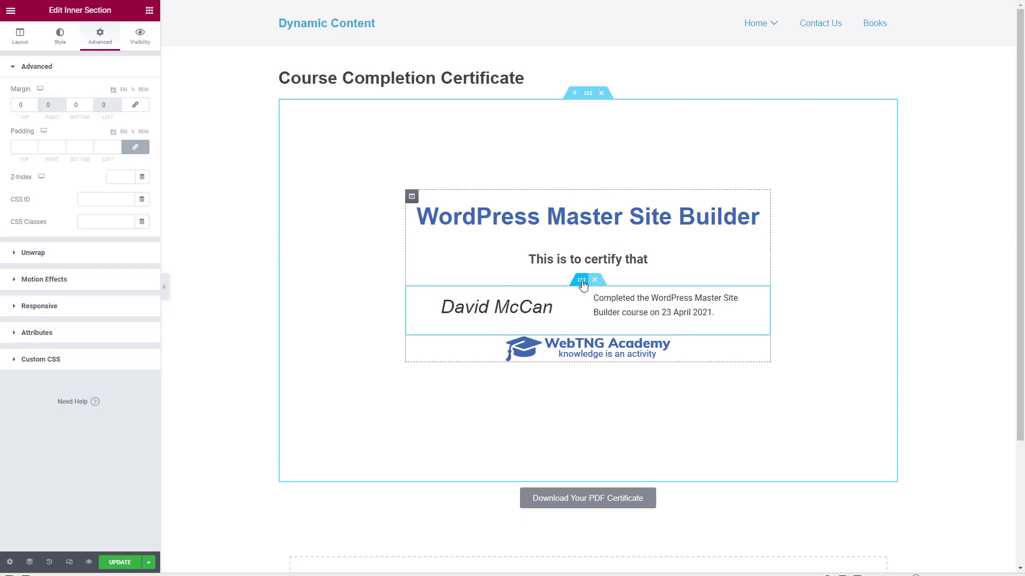
left_click(18, 105)
type("1")
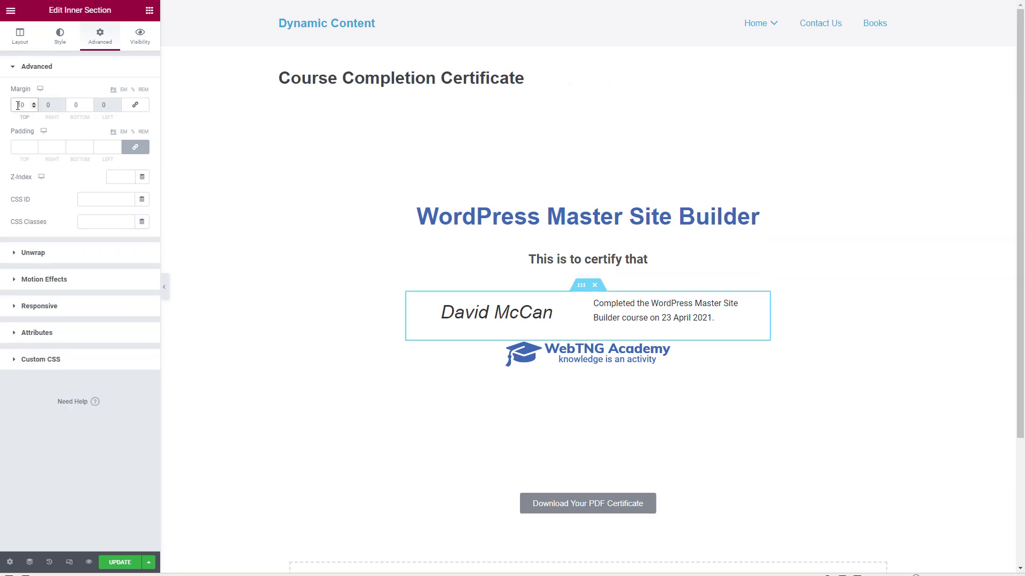
left_click(76, 105)
type("30")
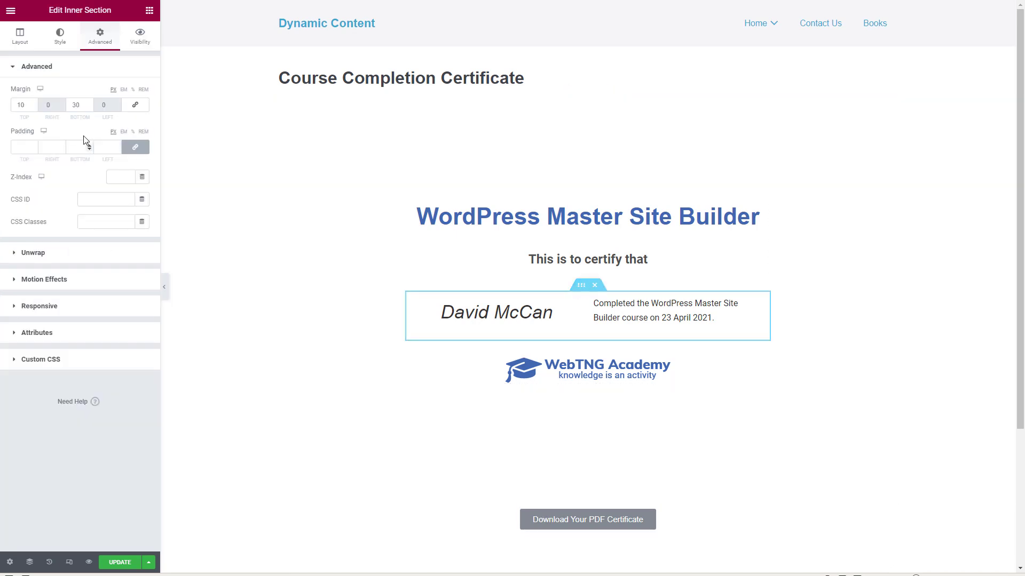
double_click(19, 105)
key("BackSpace")
left_click(60, 38)
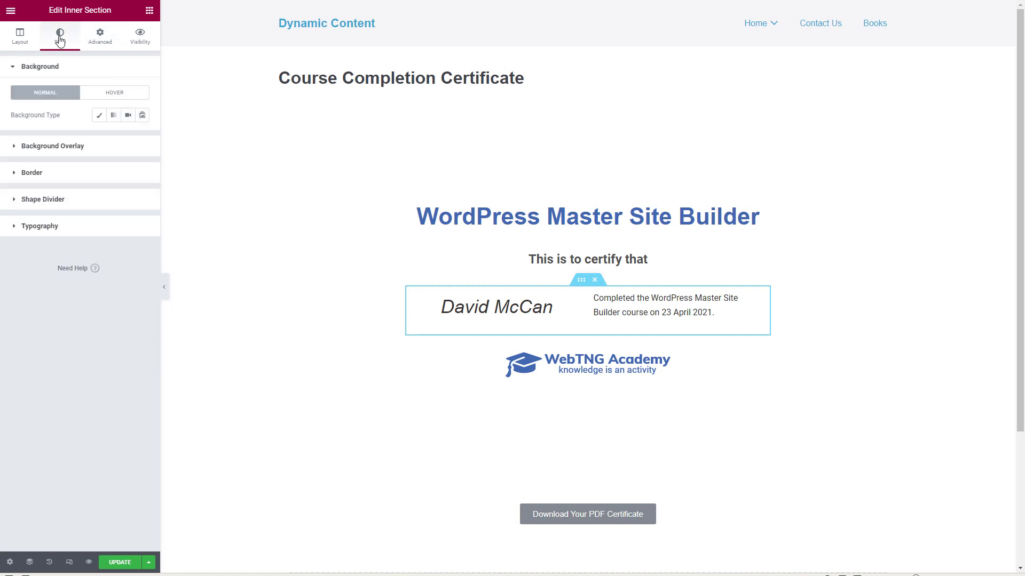
left_click(99, 116)
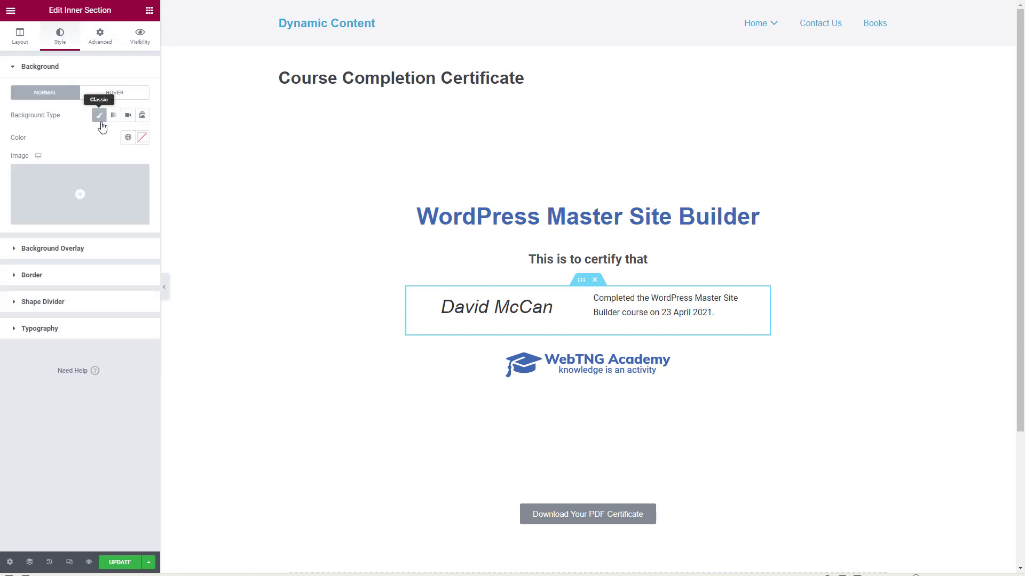
left_click(142, 138)
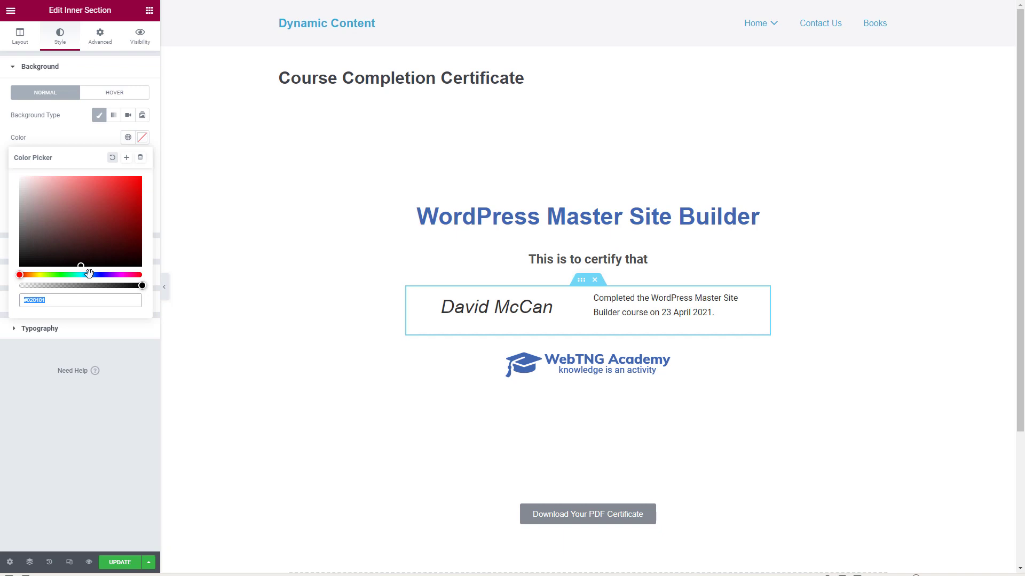
left_click(87, 273)
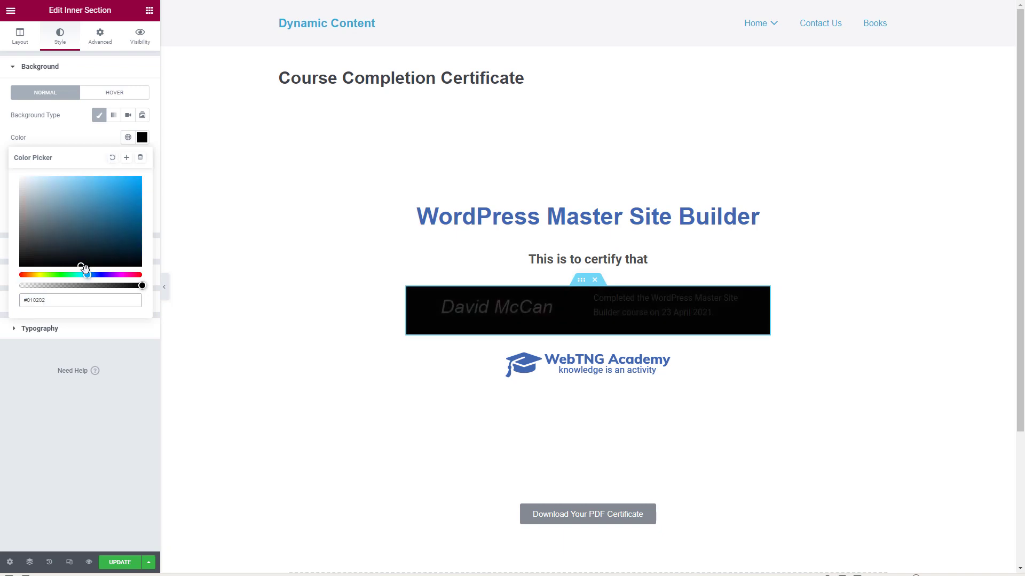
left_click(112, 159)
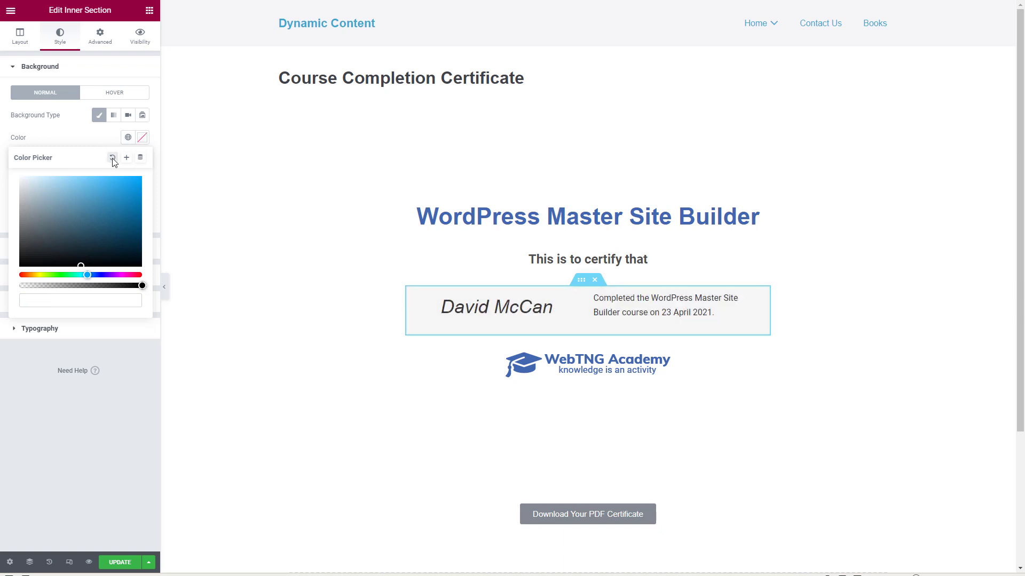
Give the whole certificate section a light blue background color, about #EDF7FD
left_click(587, 95)
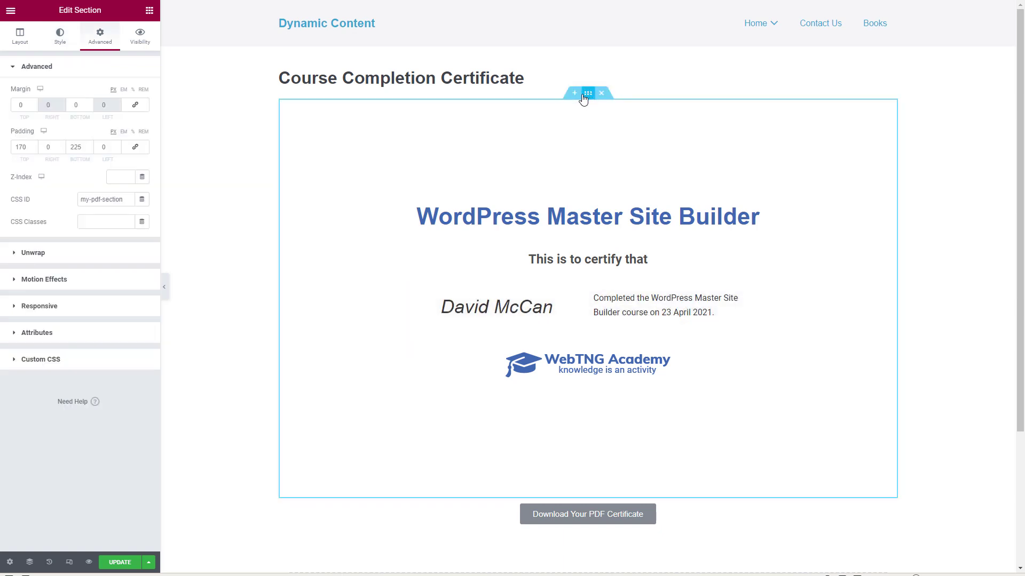
left_click(60, 35)
left_click(142, 138)
left_click(85, 274)
left_click(28, 178)
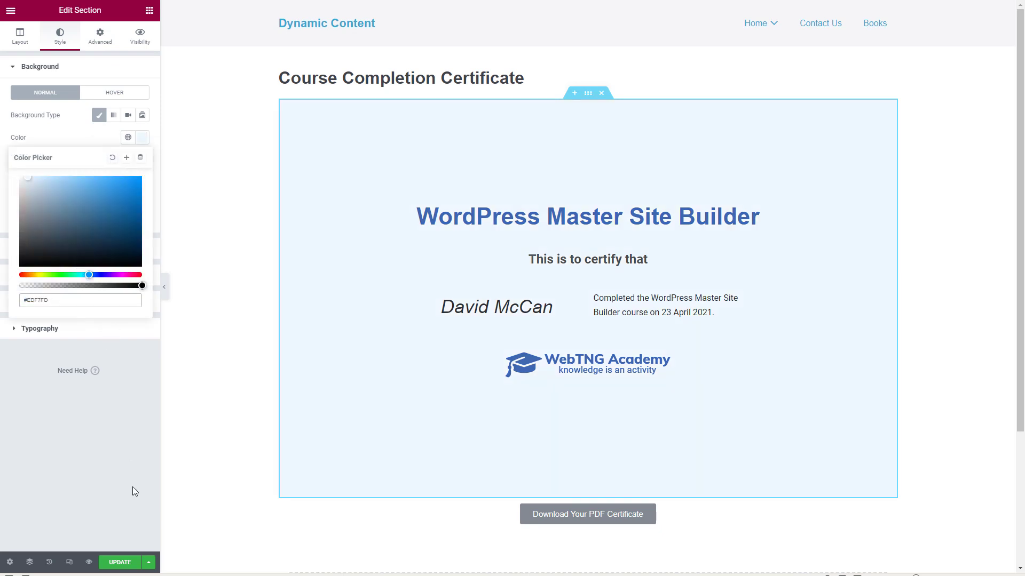
Set the PDF button's top page margin to 0 mm
left_click(549, 513)
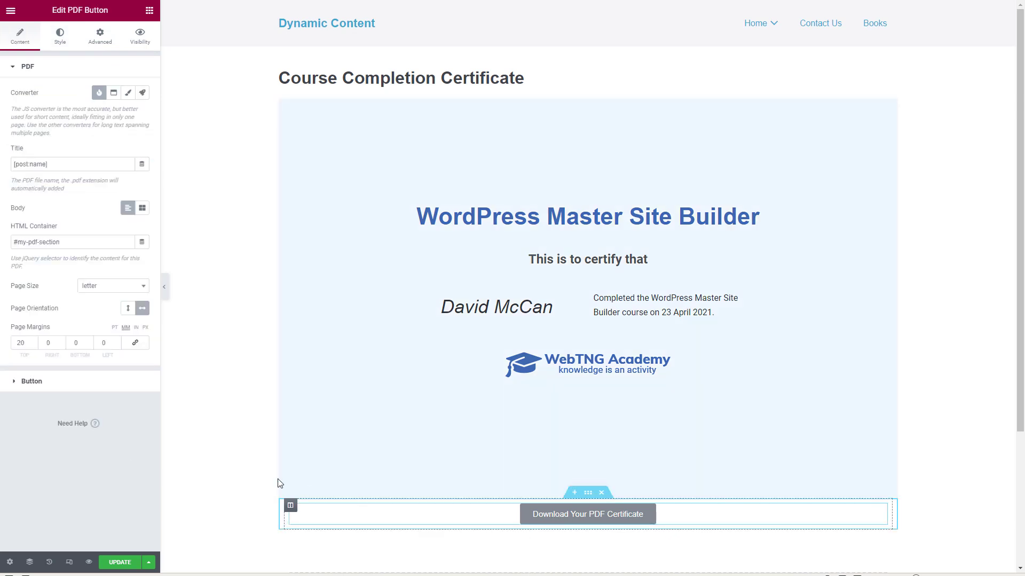
left_click_drag(31, 343, 11, 344)
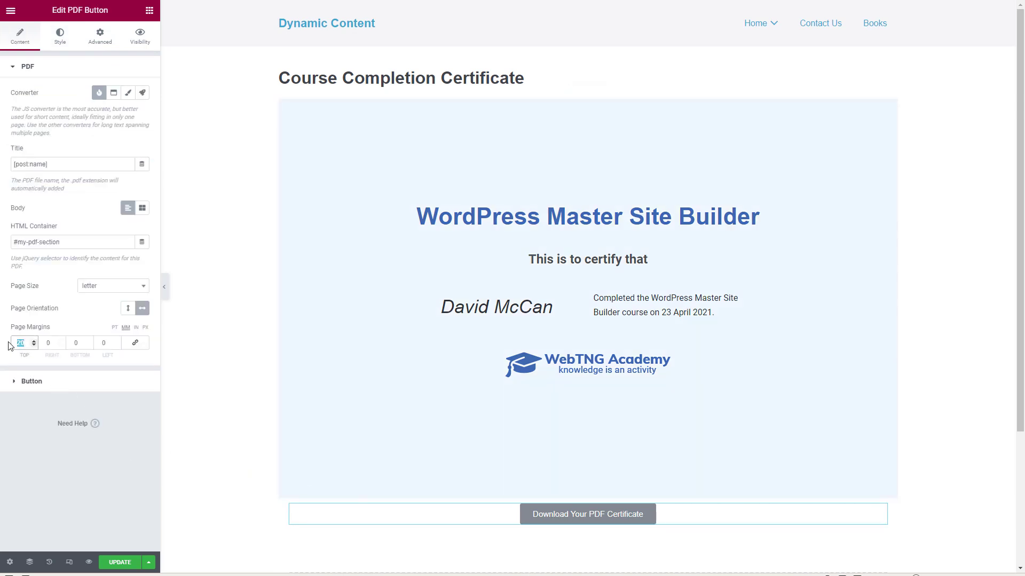
type("0")
Update the page with the new background and PDF margin, and download the certificate from the preview to open it
left_click(113, 562)
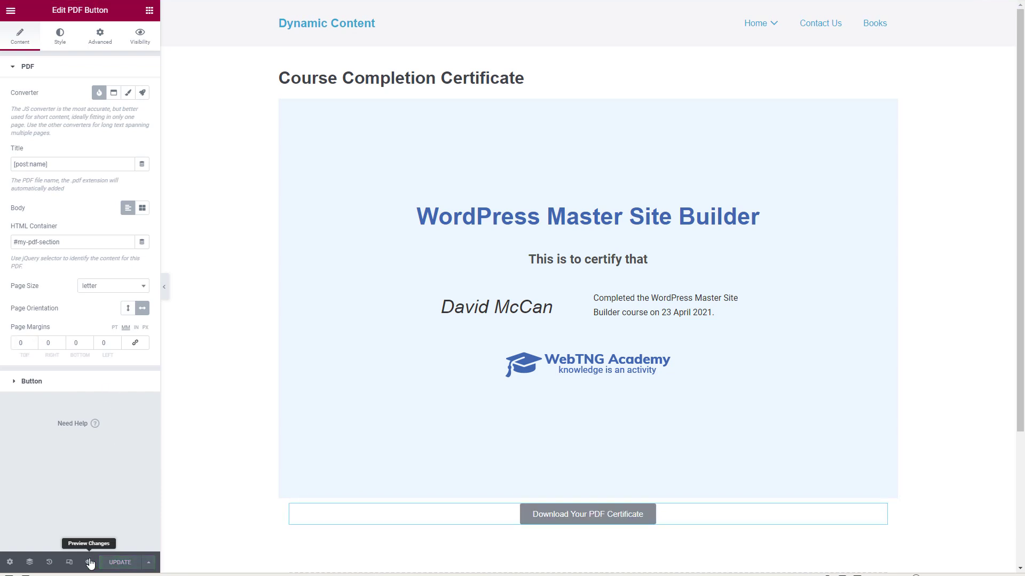
left_click(90, 563)
left_click(483, 529)
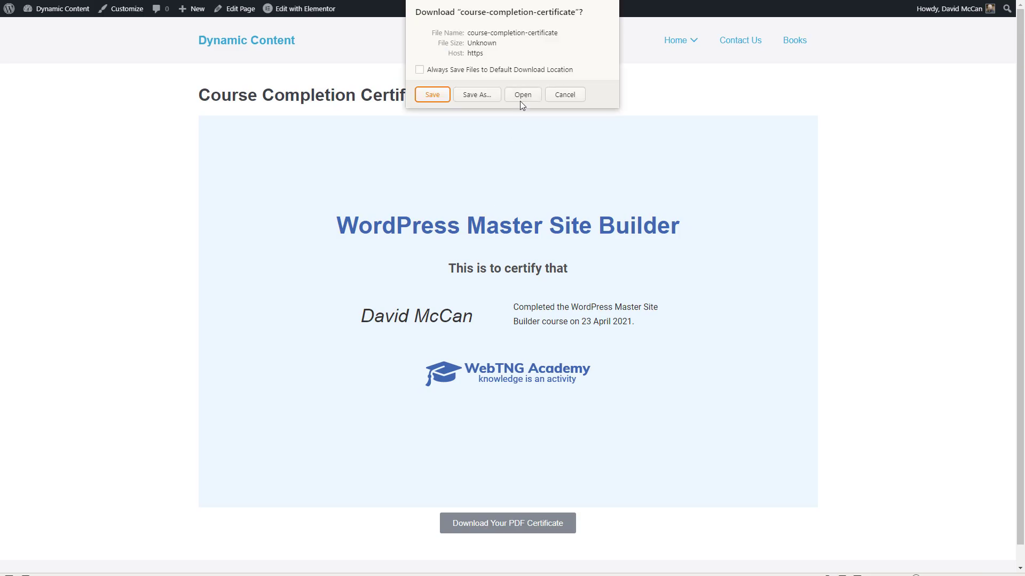
left_click(520, 99)
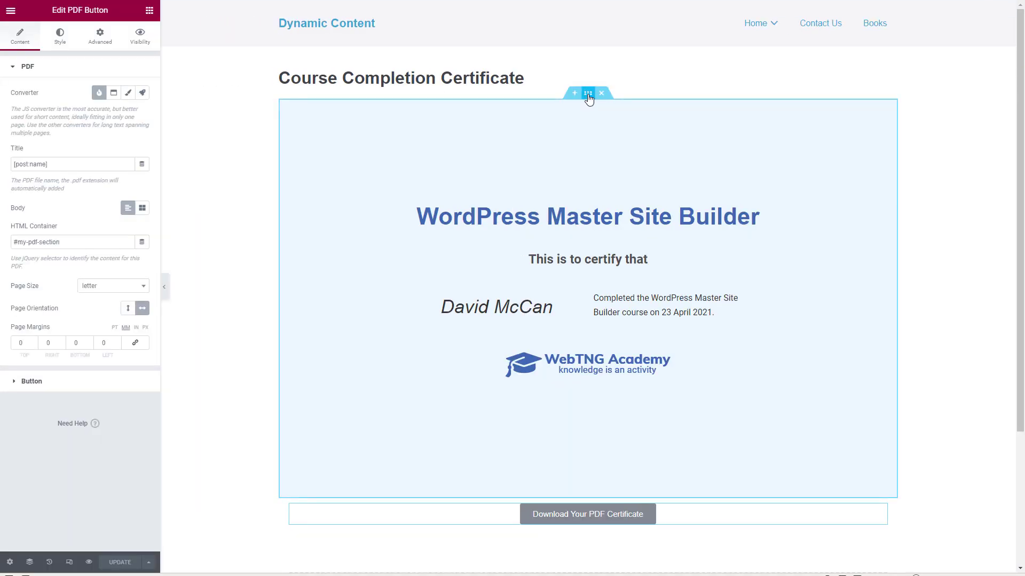
Increase the certificate section's padding to 175 px at the top and 240 px at the bottom
left_click(587, 99)
left_click(99, 35)
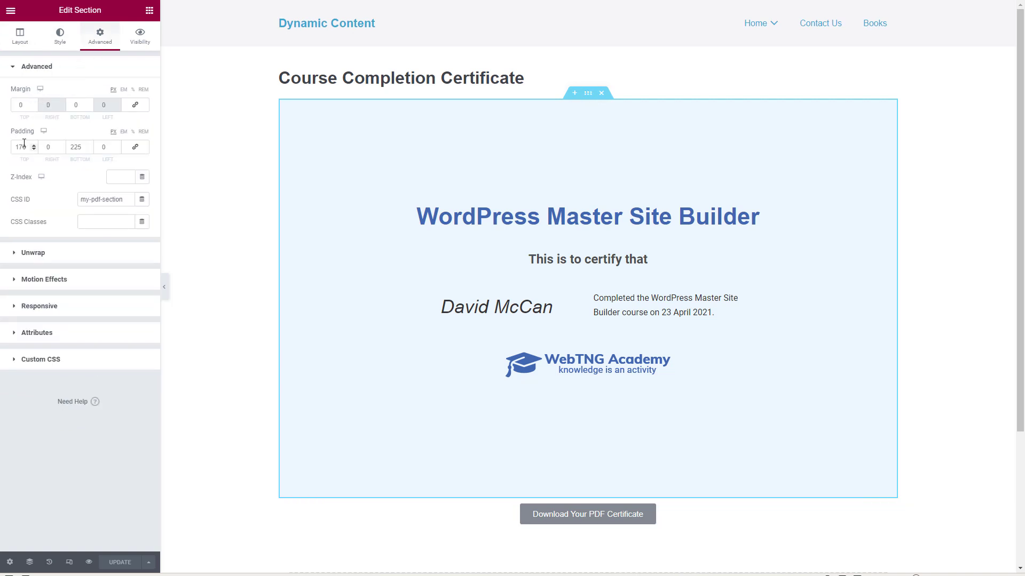
key("Up")
key("Up")
key("Up")
key("Up")
key("Up")
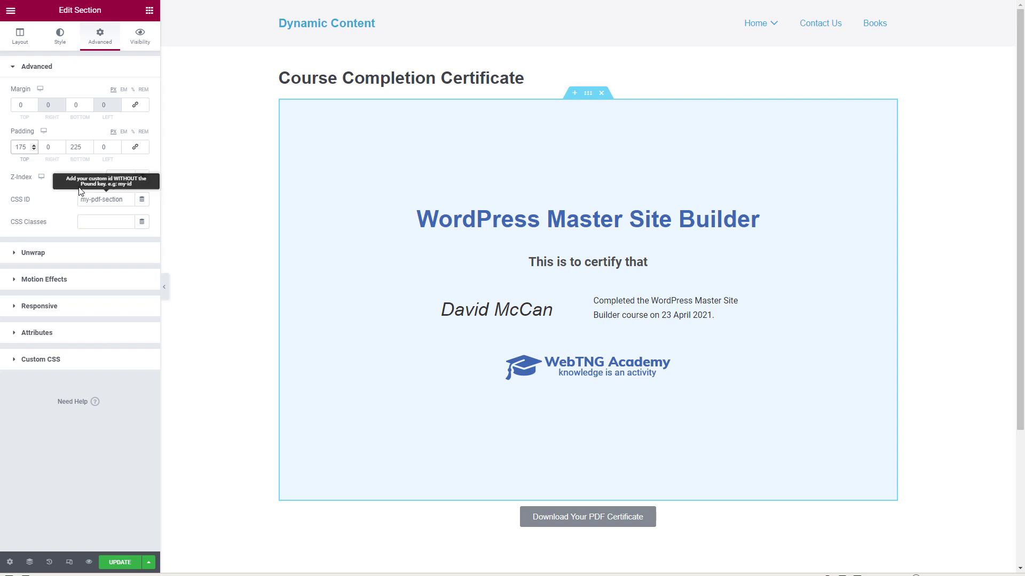
left_click(78, 146)
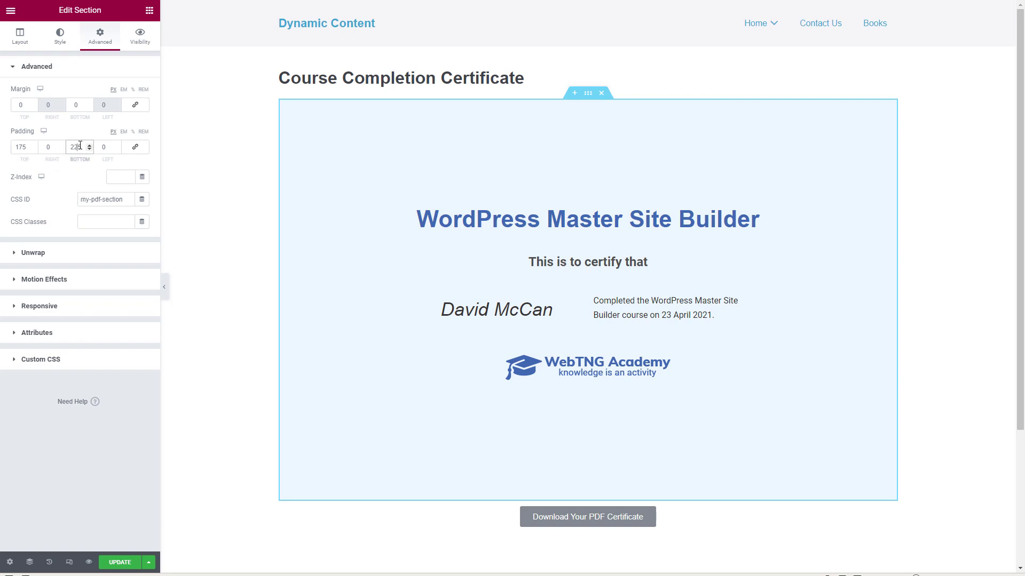
double_click(84, 146)
type("240")
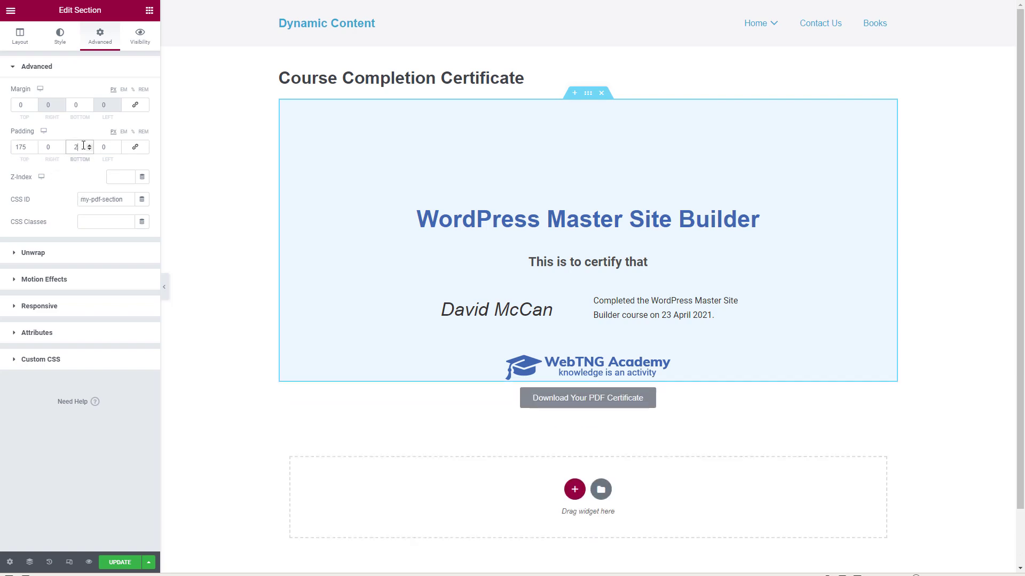
Update the page with the new padding and open the certificate PDF downloaded from the preview
left_click(120, 564)
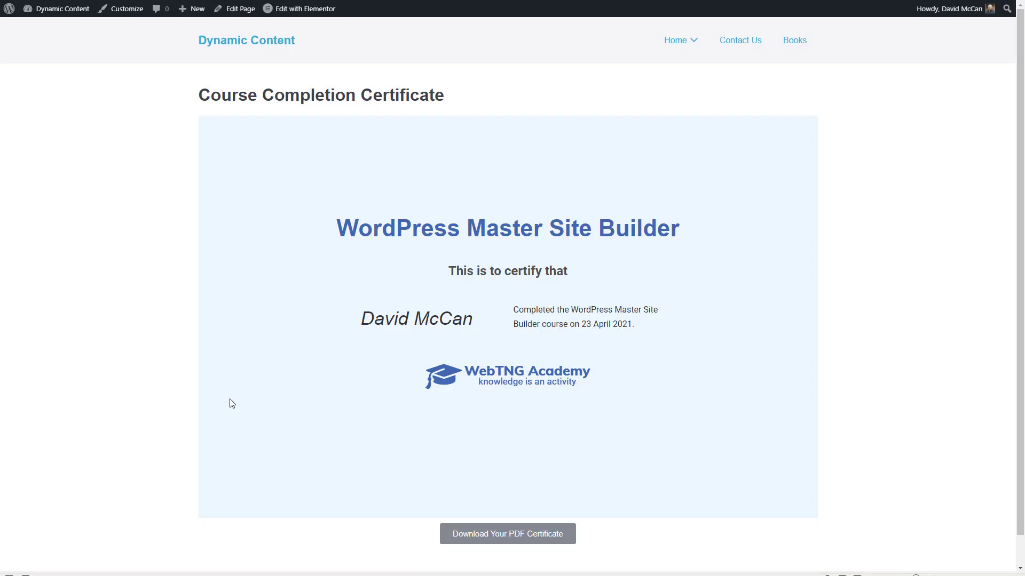
scroll(480, 540, "down", 1)
scroll(417, 362, "up", 1)
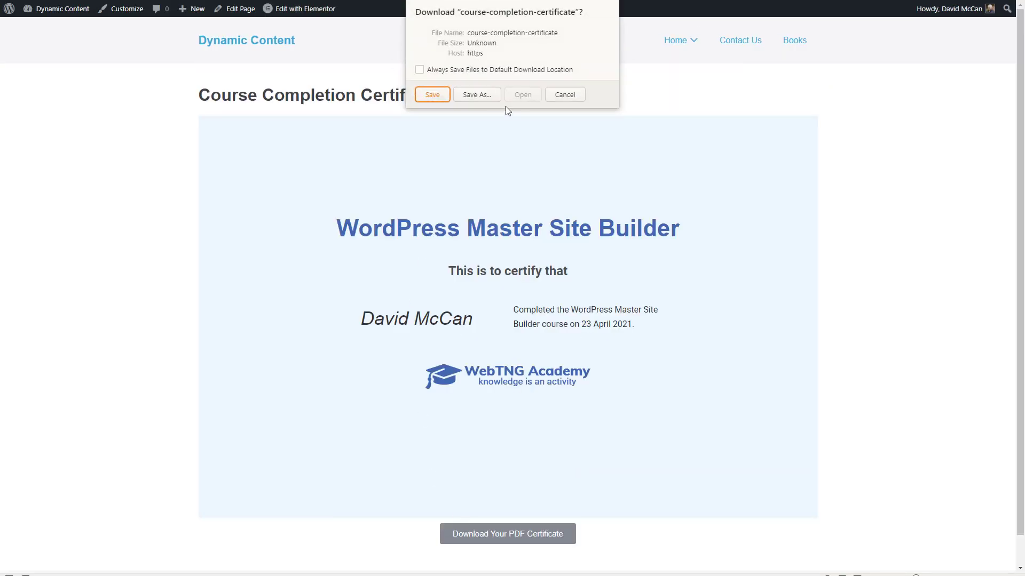
left_click(520, 97)
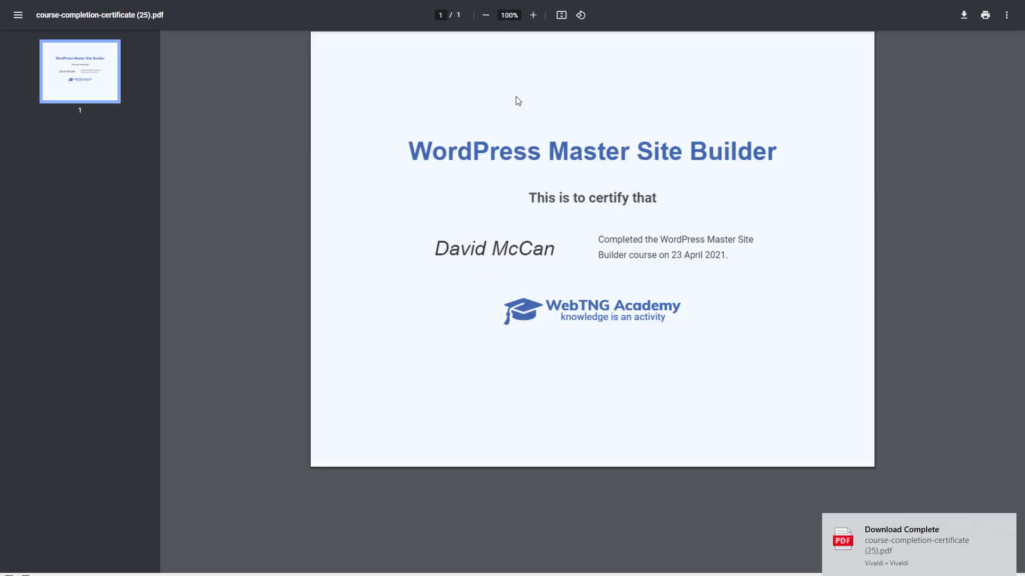